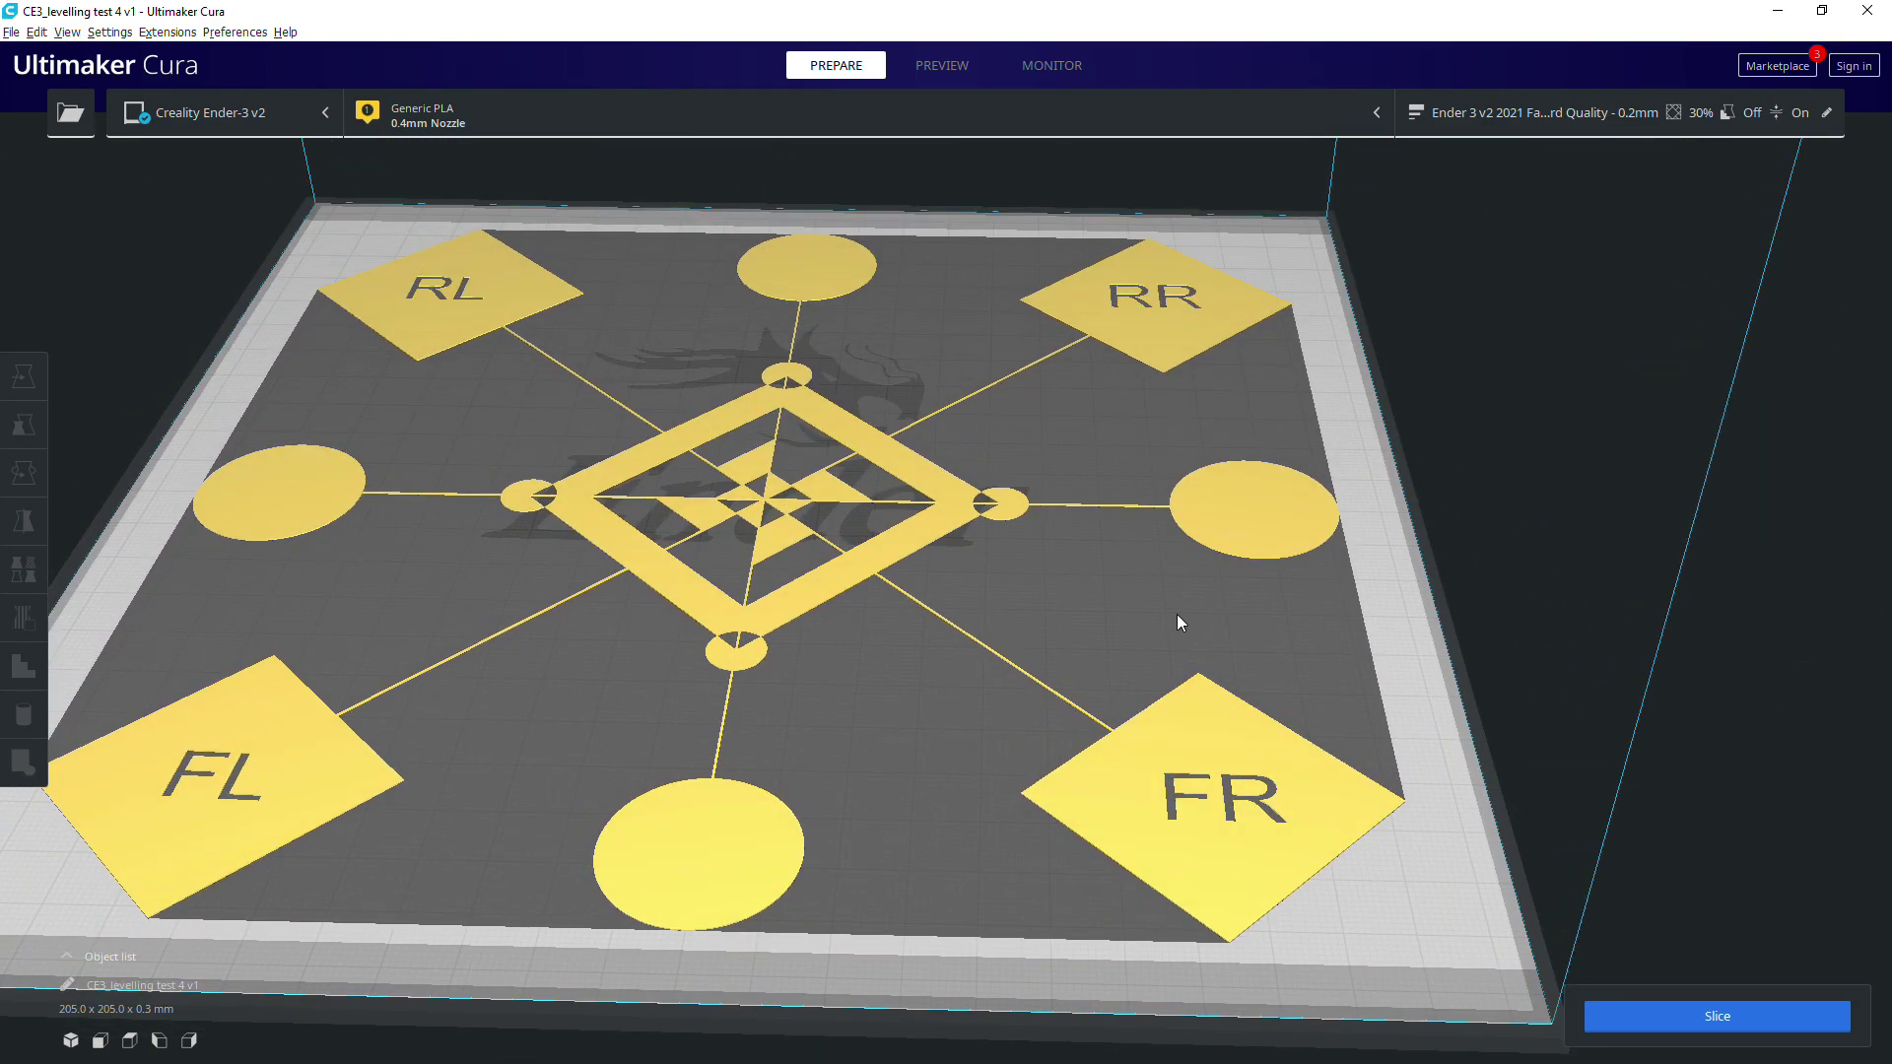
scroll(1334, 624, "down", 5)
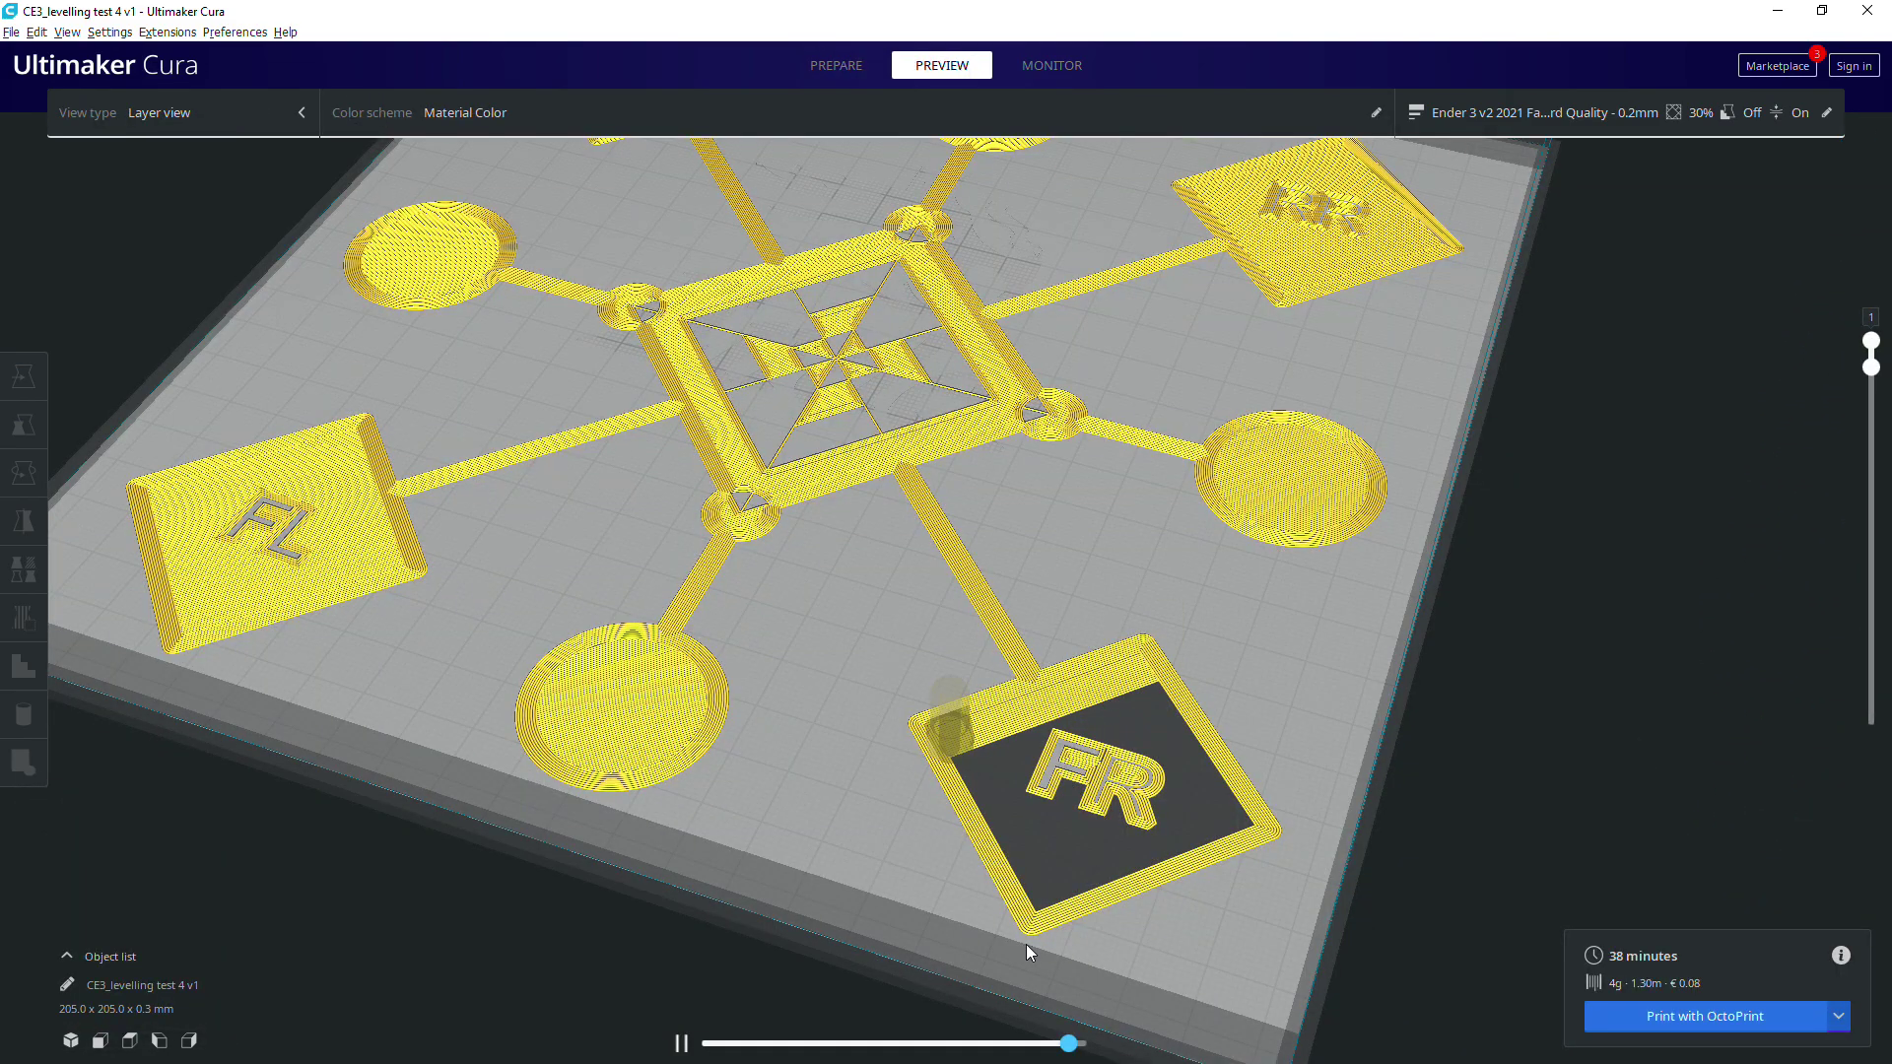
scroll(1035, 943, "up", 5)
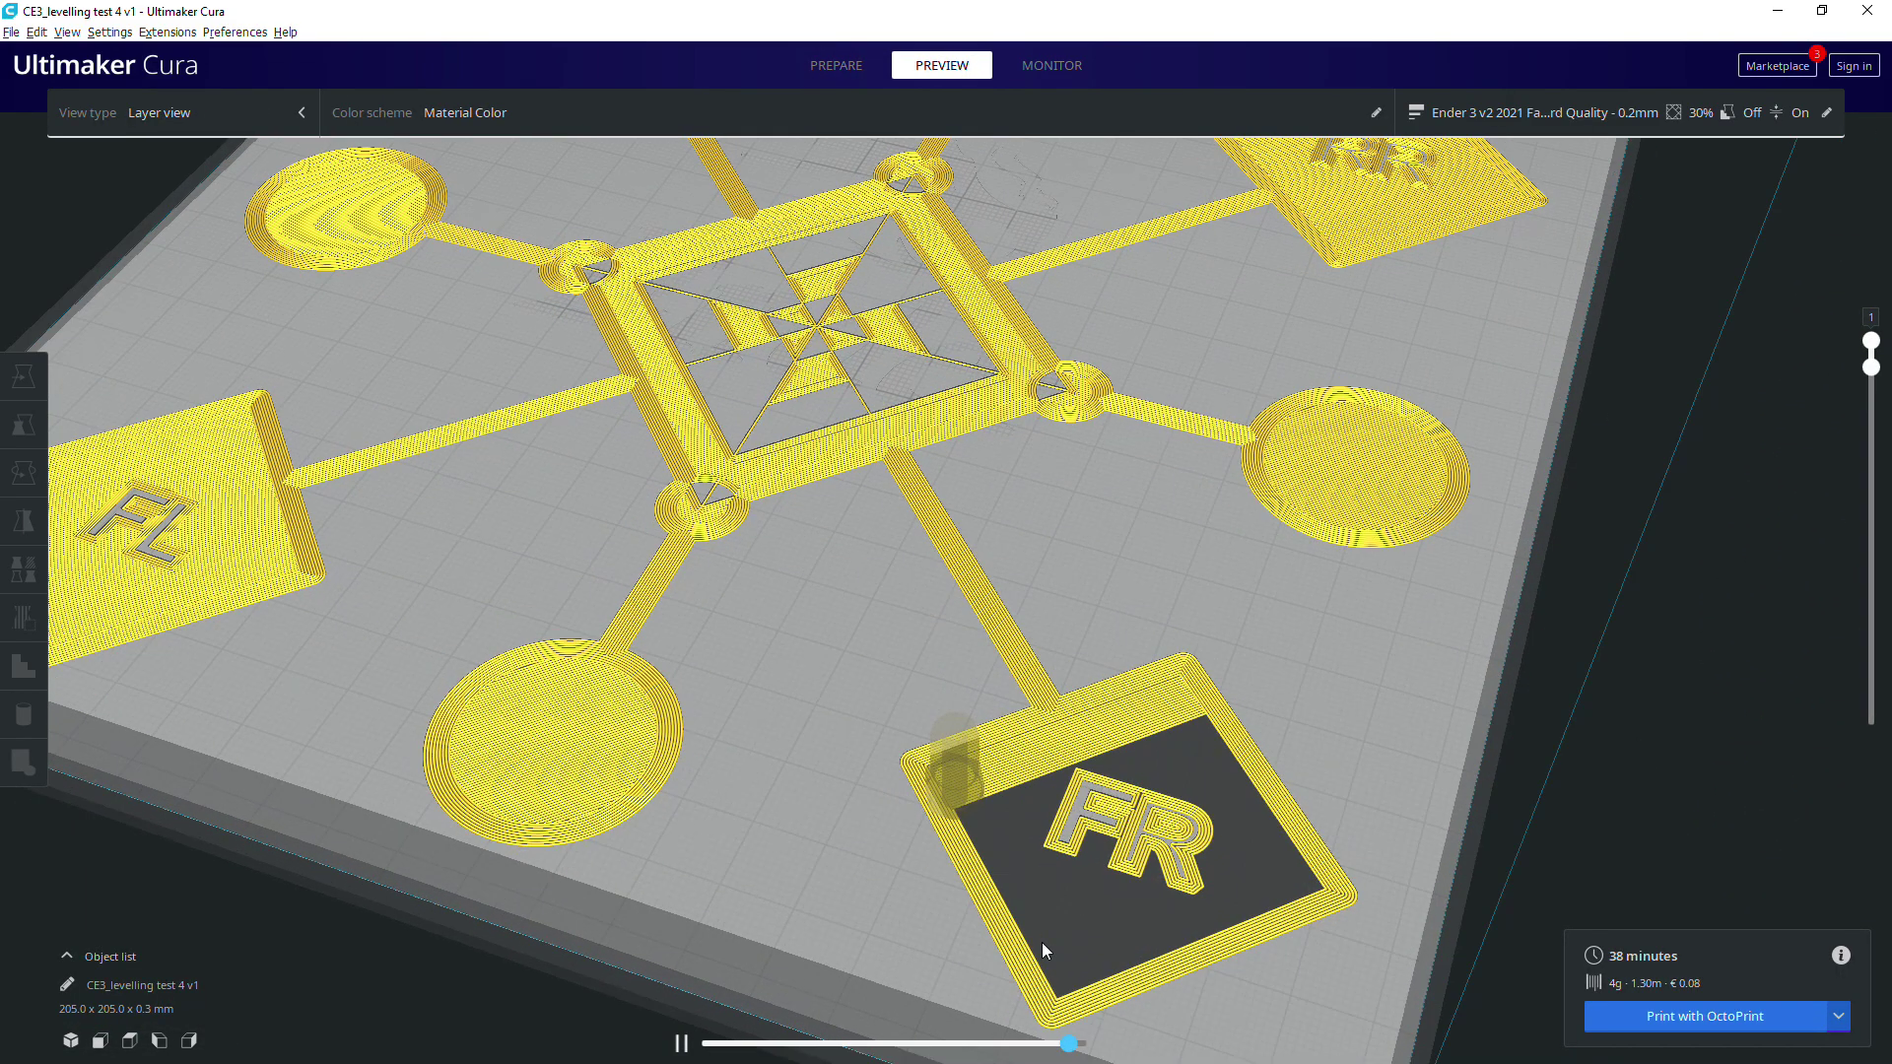
scroll(790, 784, "up", 5)
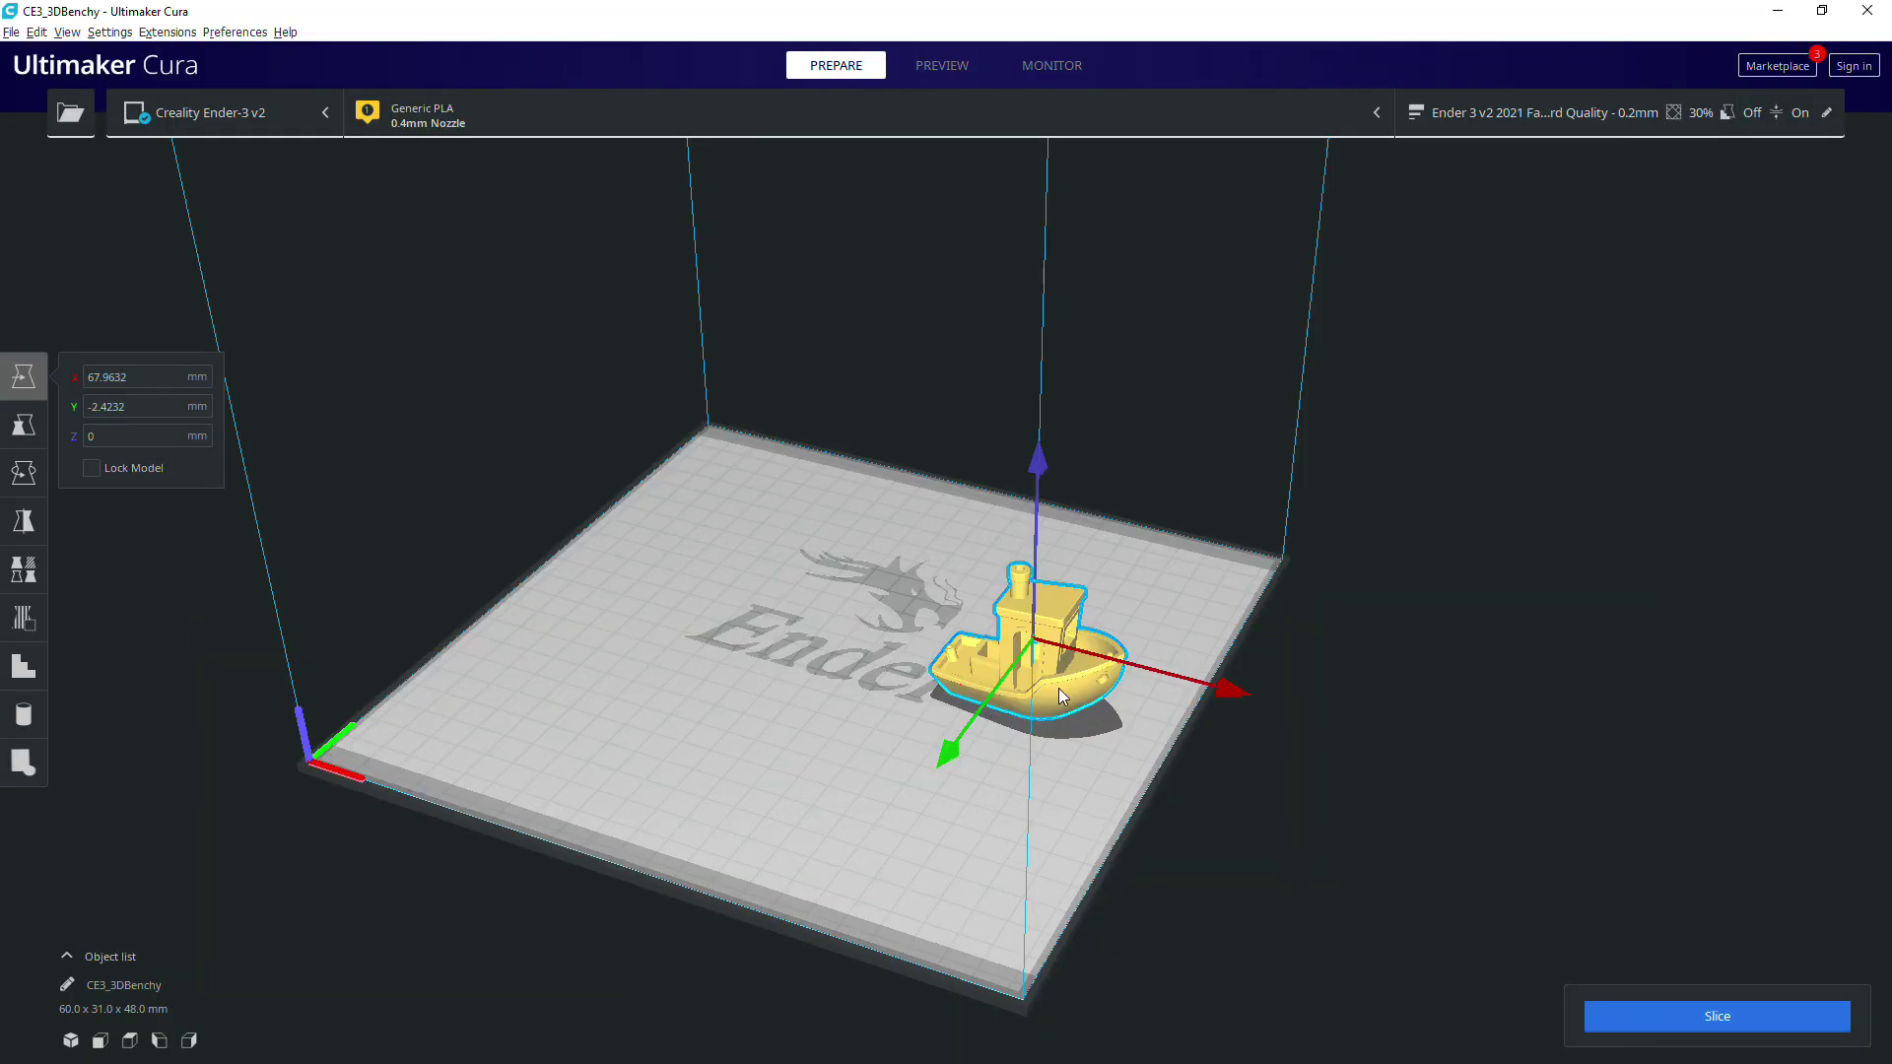
Center the CE3_levelling test 4 v1 pattern on the build plate at X 0, Y 0.
right_click(1072, 696)
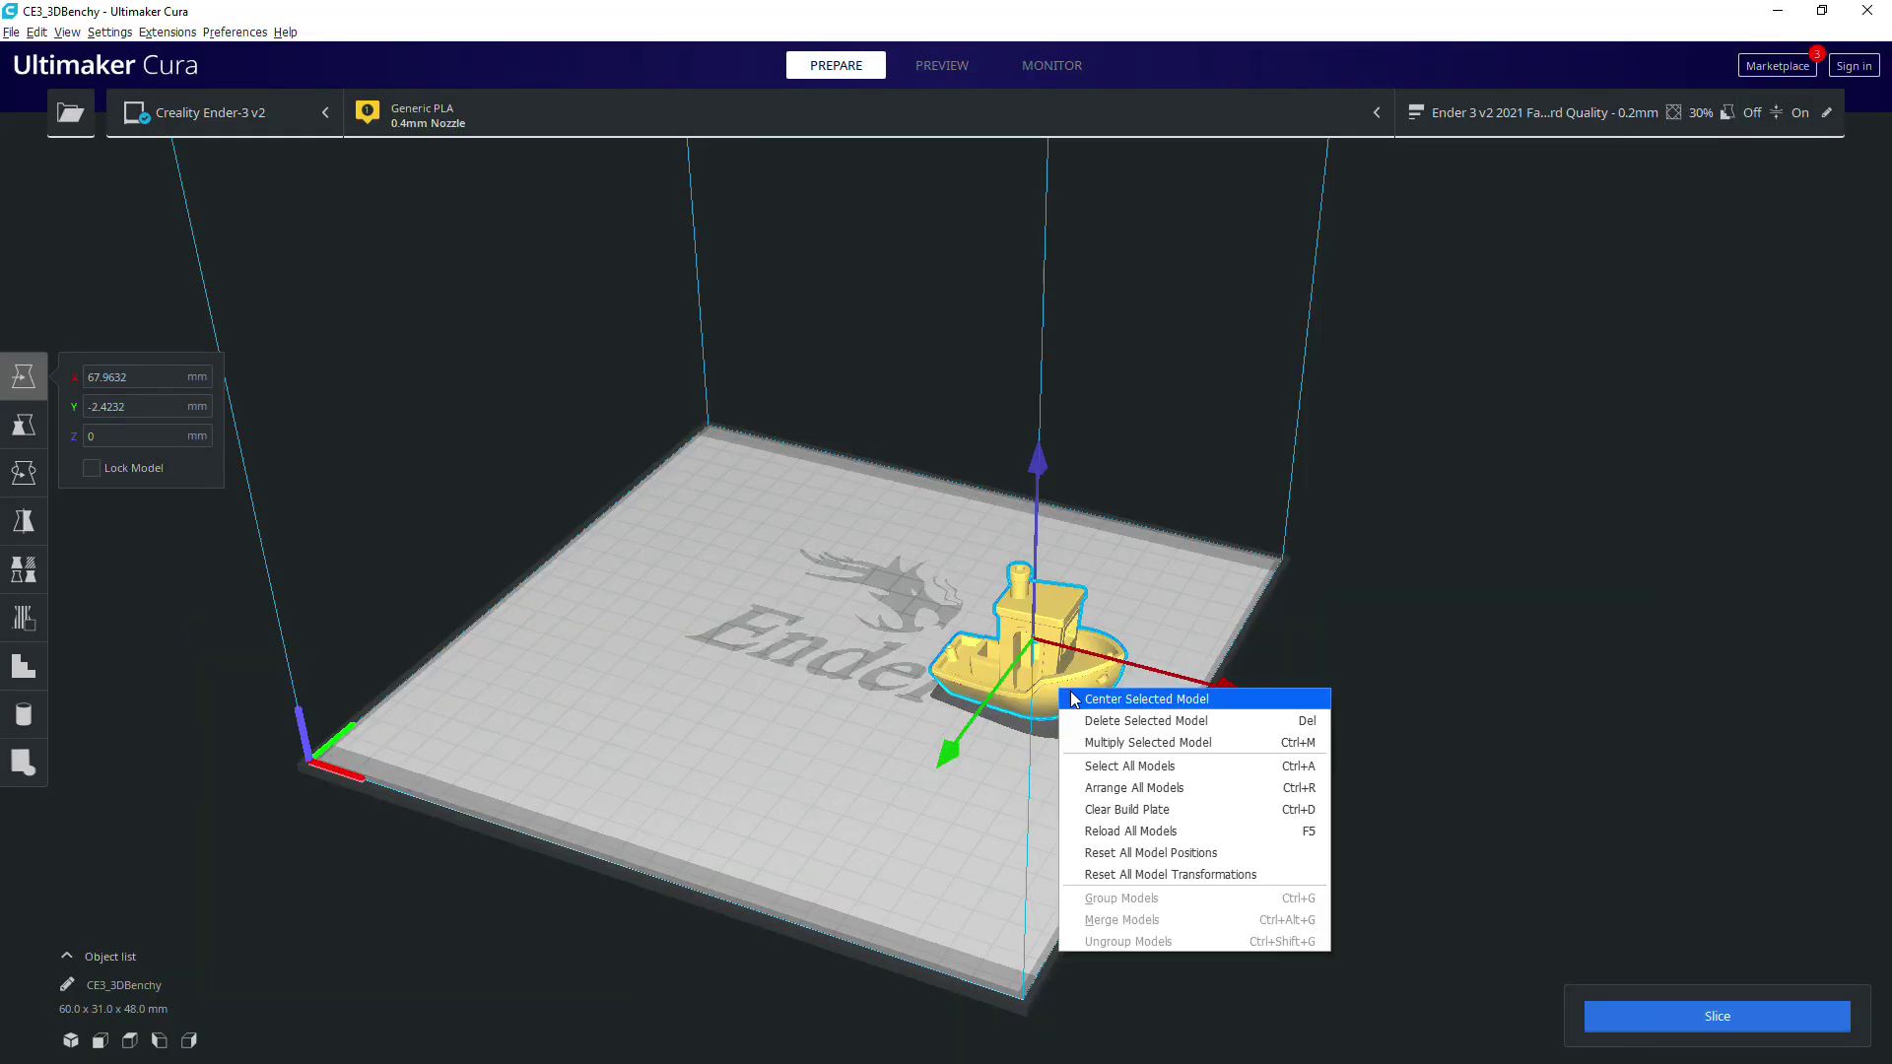
left_click(1097, 700)
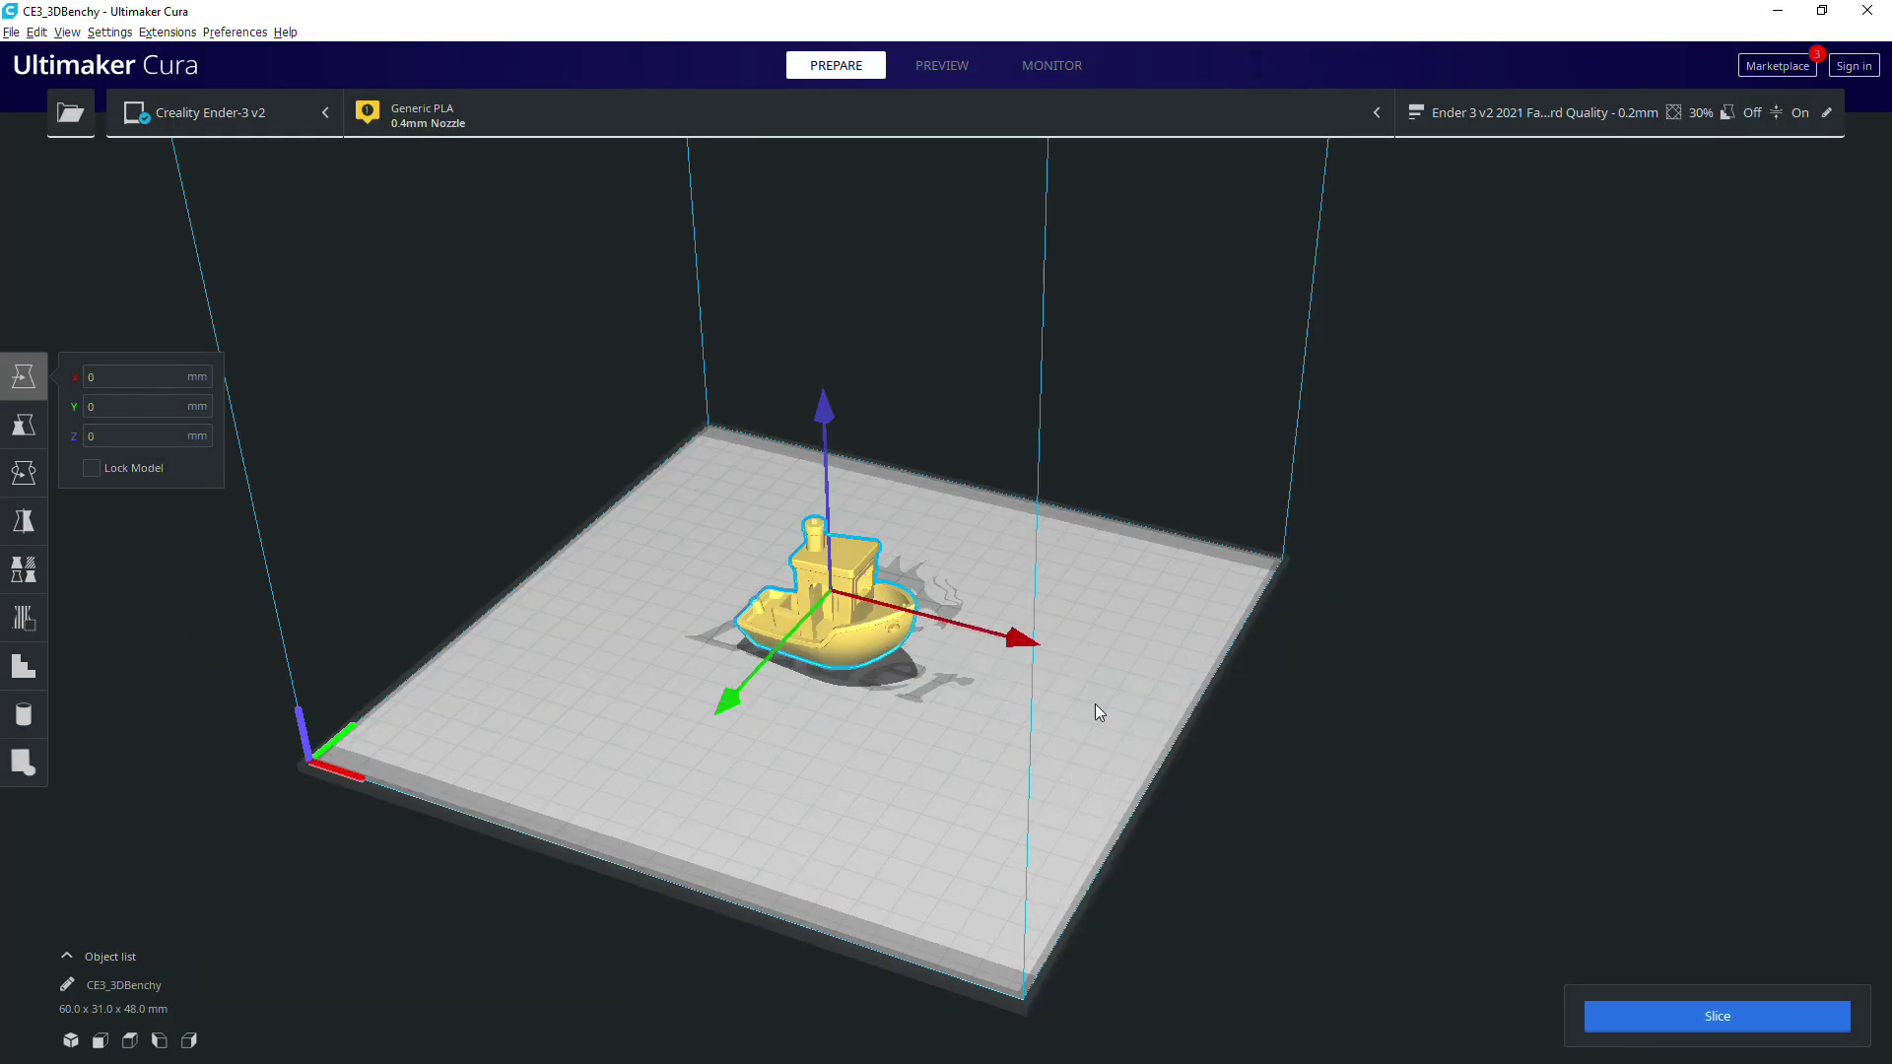
right_click_drag(1080, 715, 1250, 751)
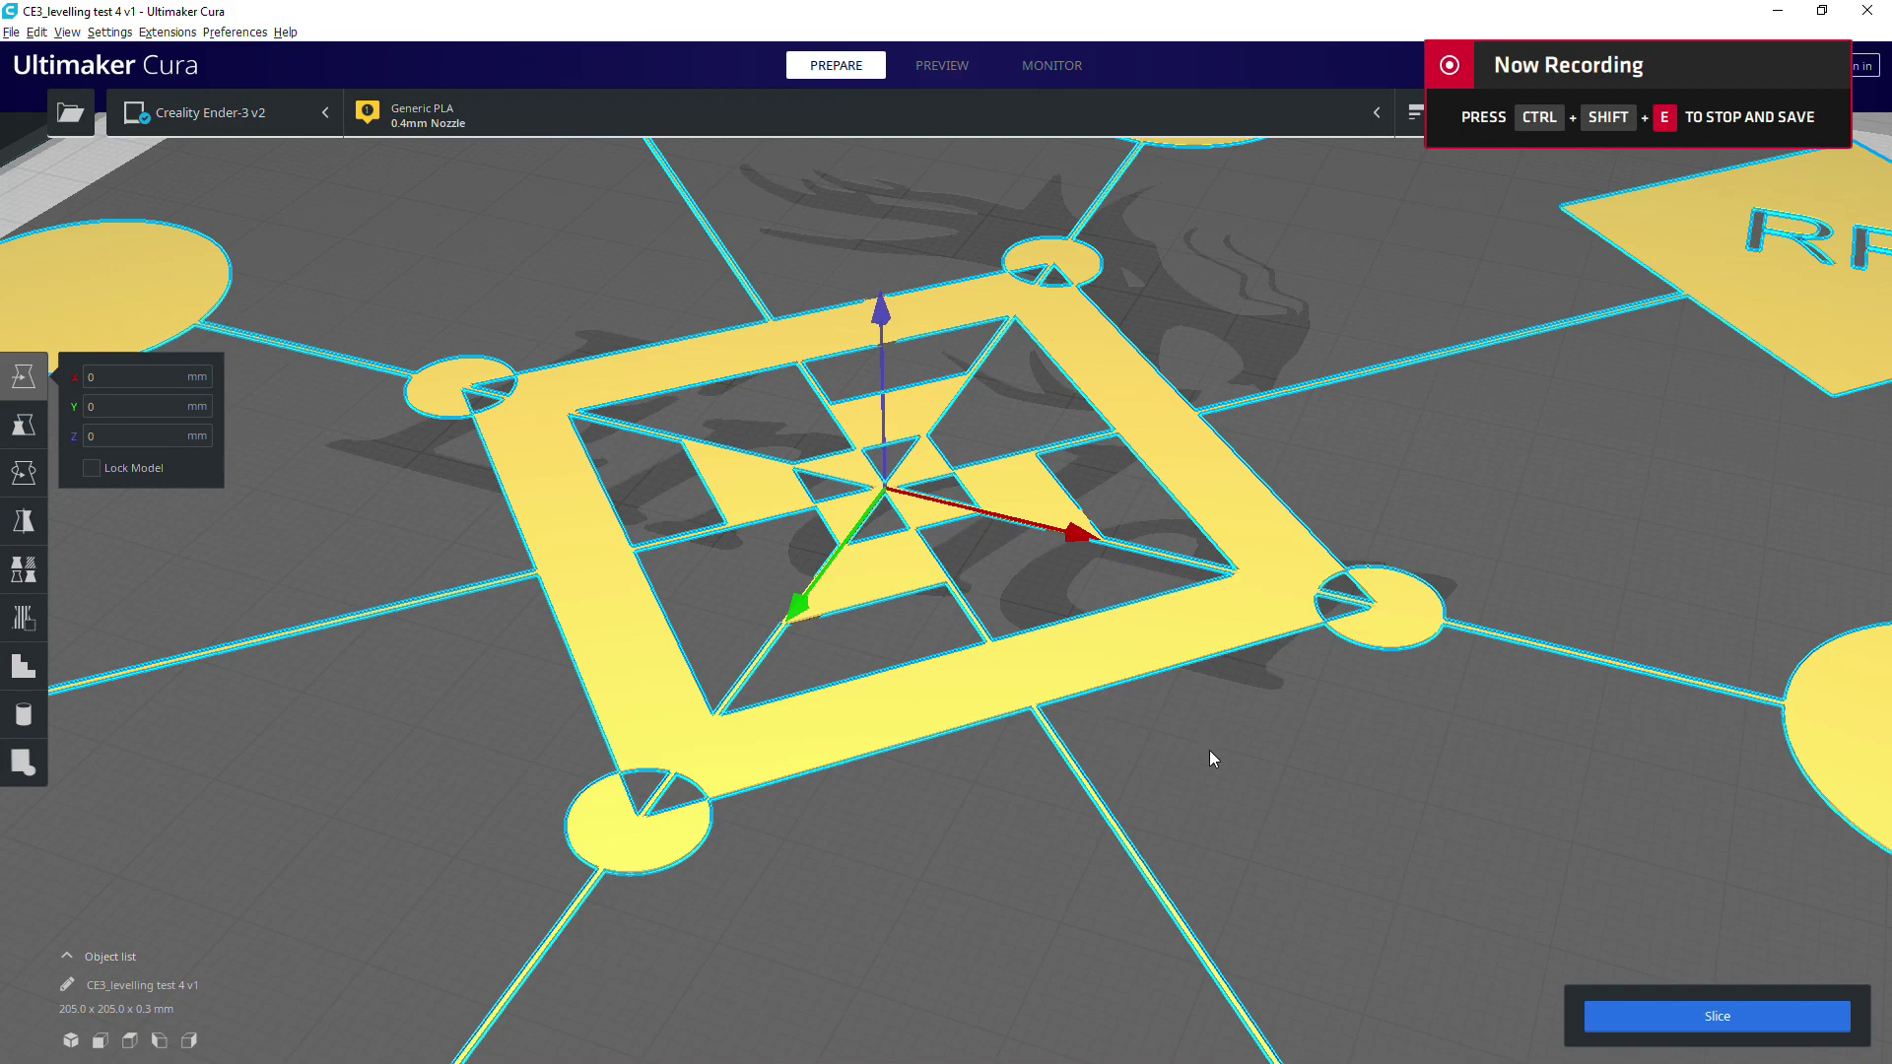
left_click(1687, 1009)
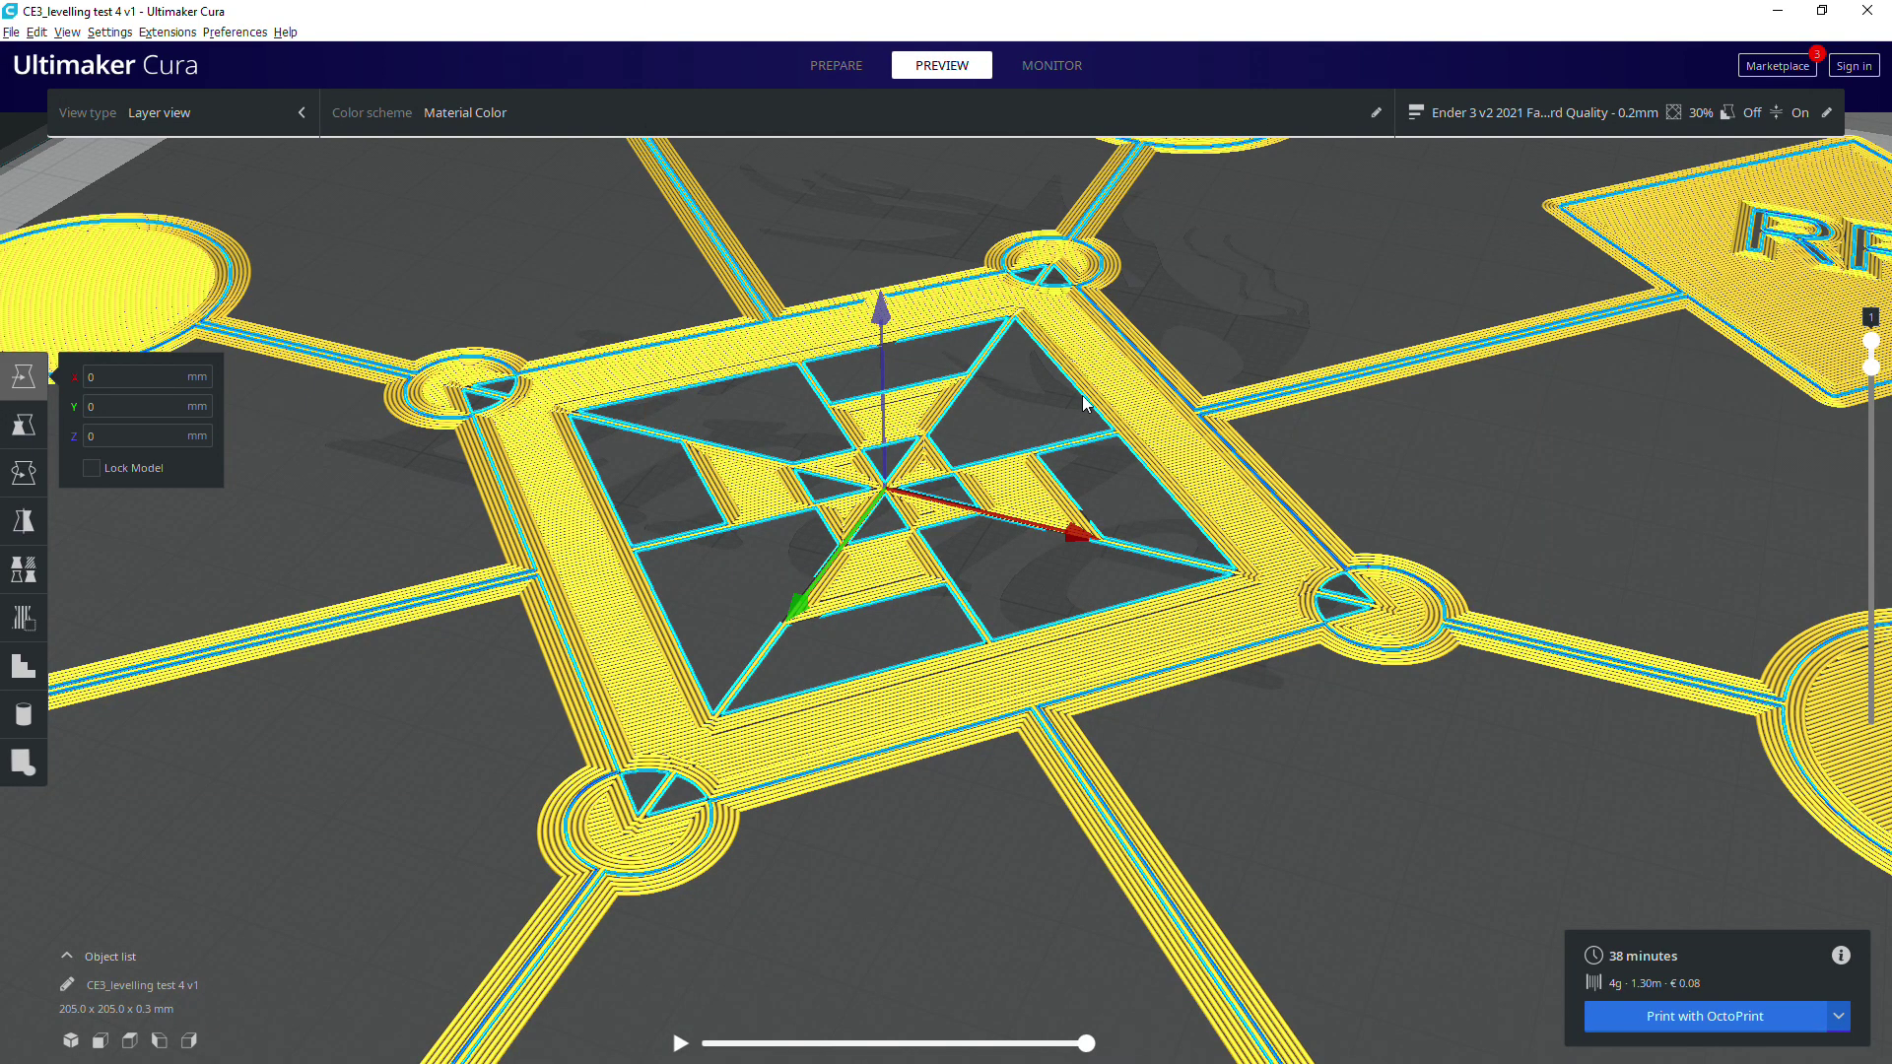
scroll(1117, 445, "up", 3)
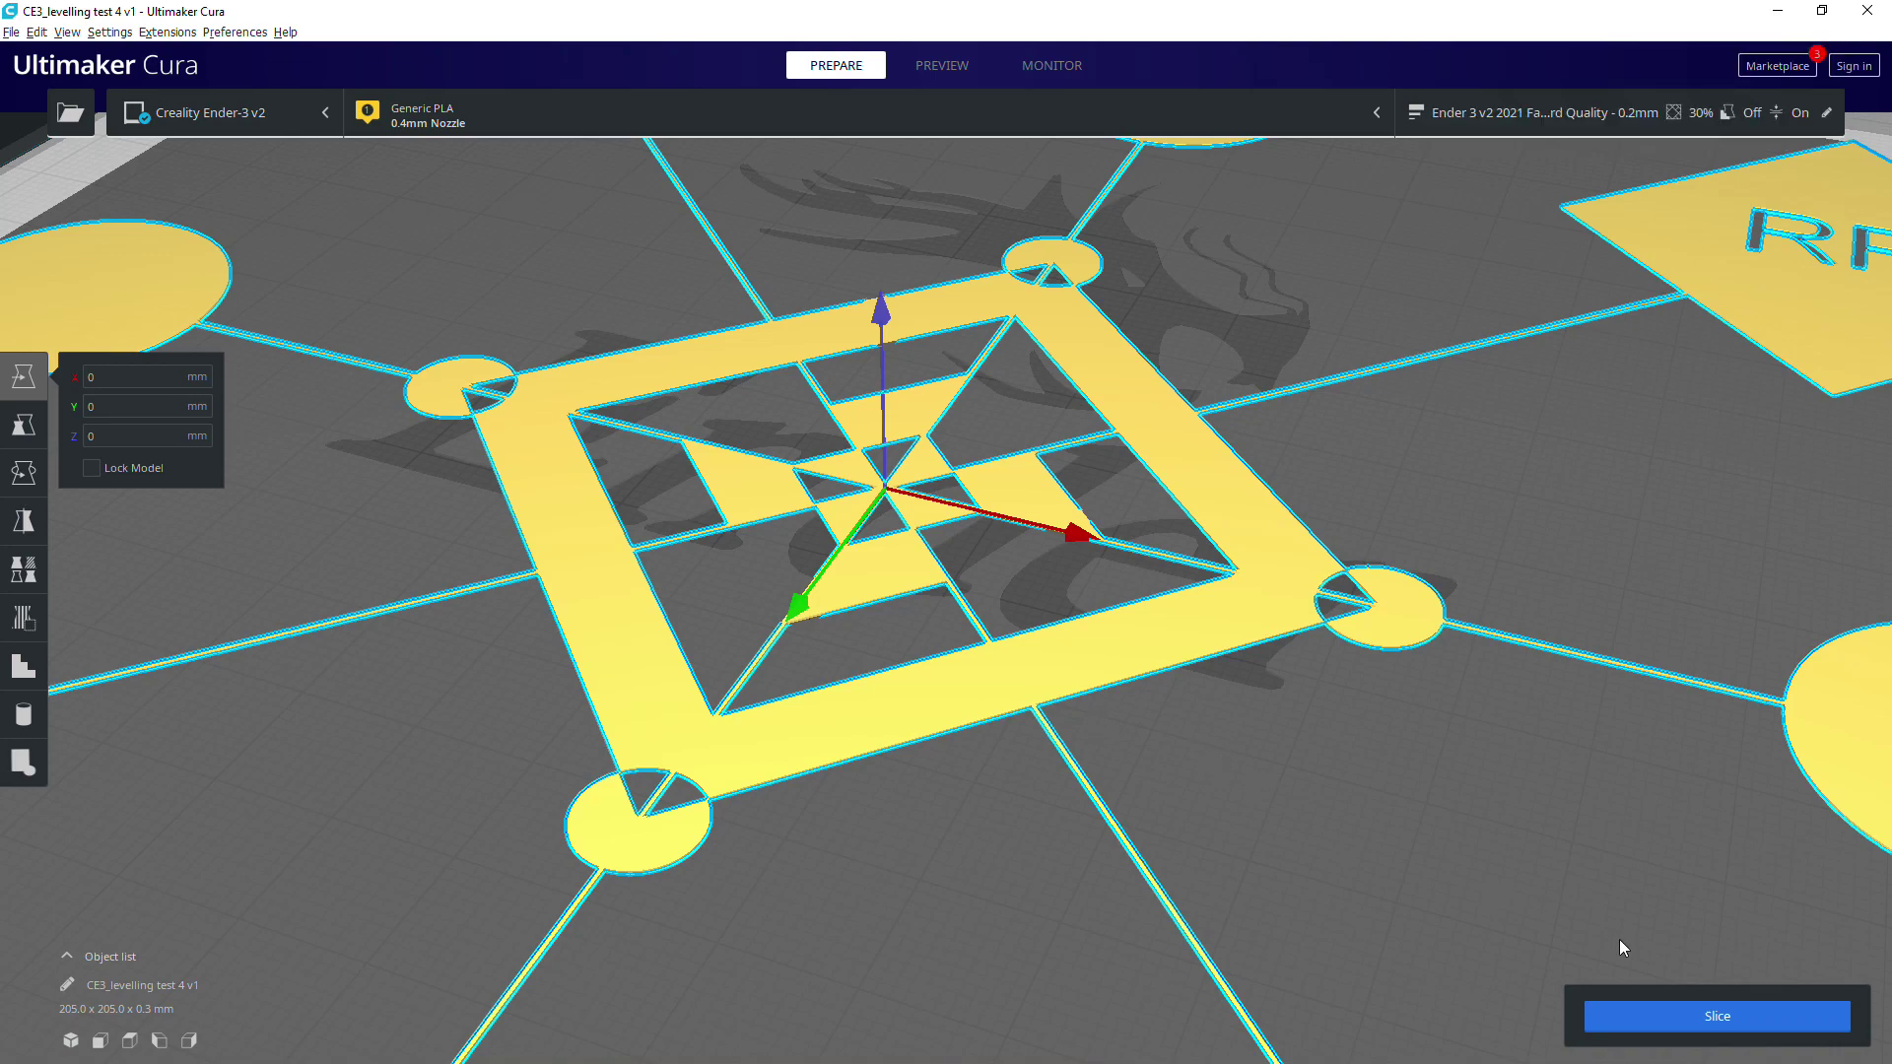
left_click(1690, 1018)
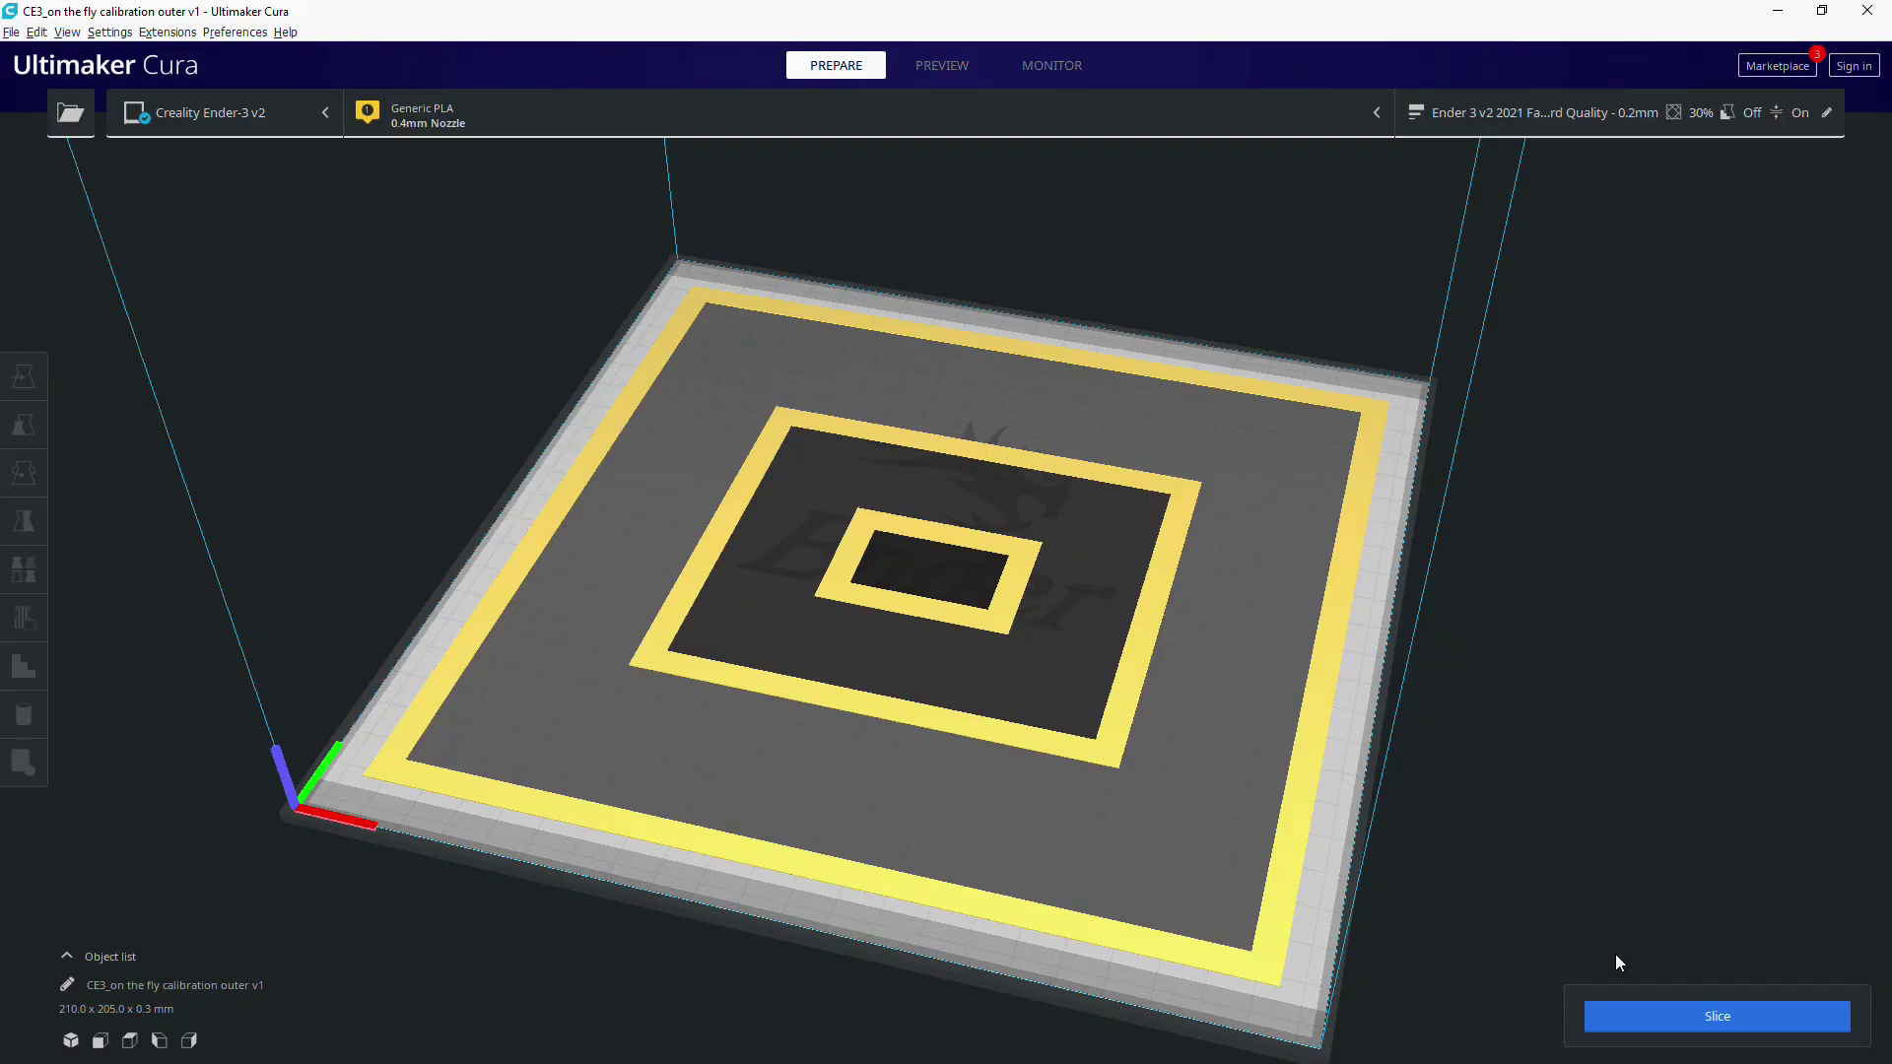
Slice the calibration outer template (35 minutes, 4 g, 1.25 m) and inspect its layer preview.
left_click(1616, 1015)
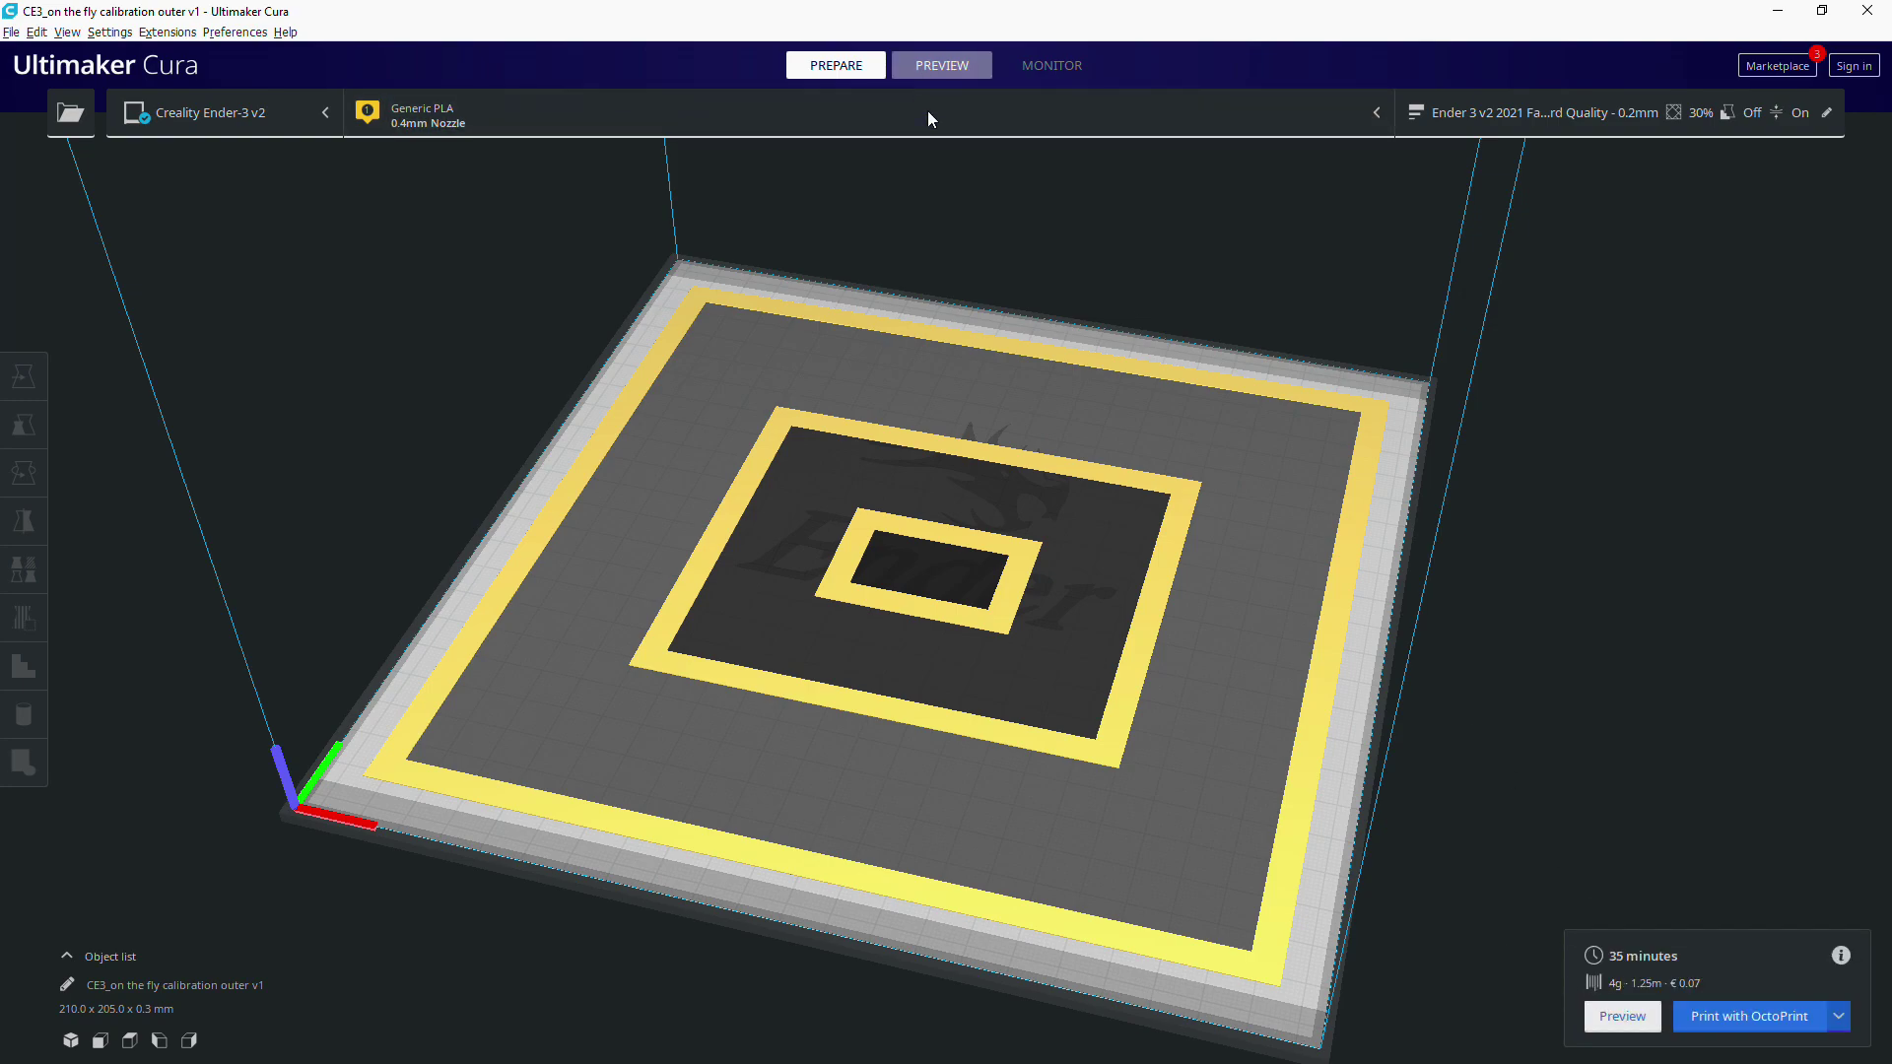
left_click(1623, 1016)
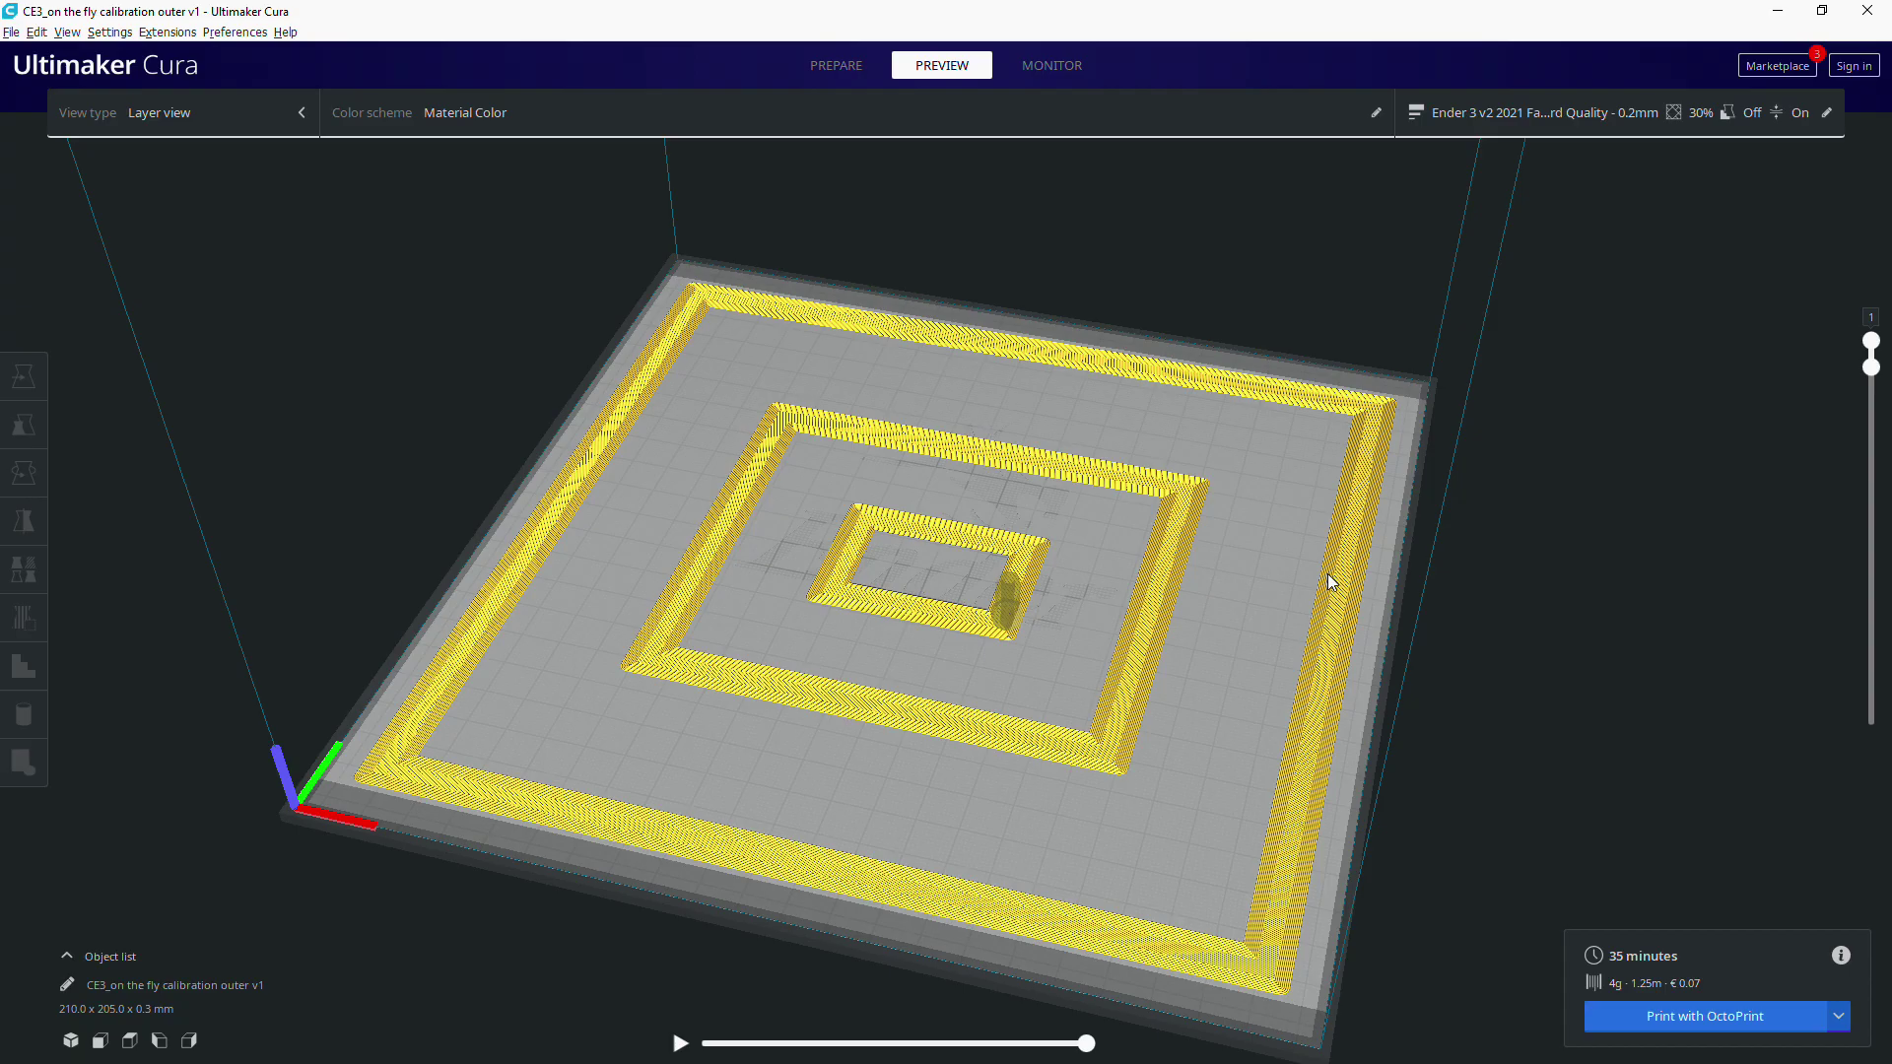
right_click_drag(1329, 622, 1267, 641)
scroll(1326, 649, "up", 5)
left_click(1260, 649)
left_click(839, 63)
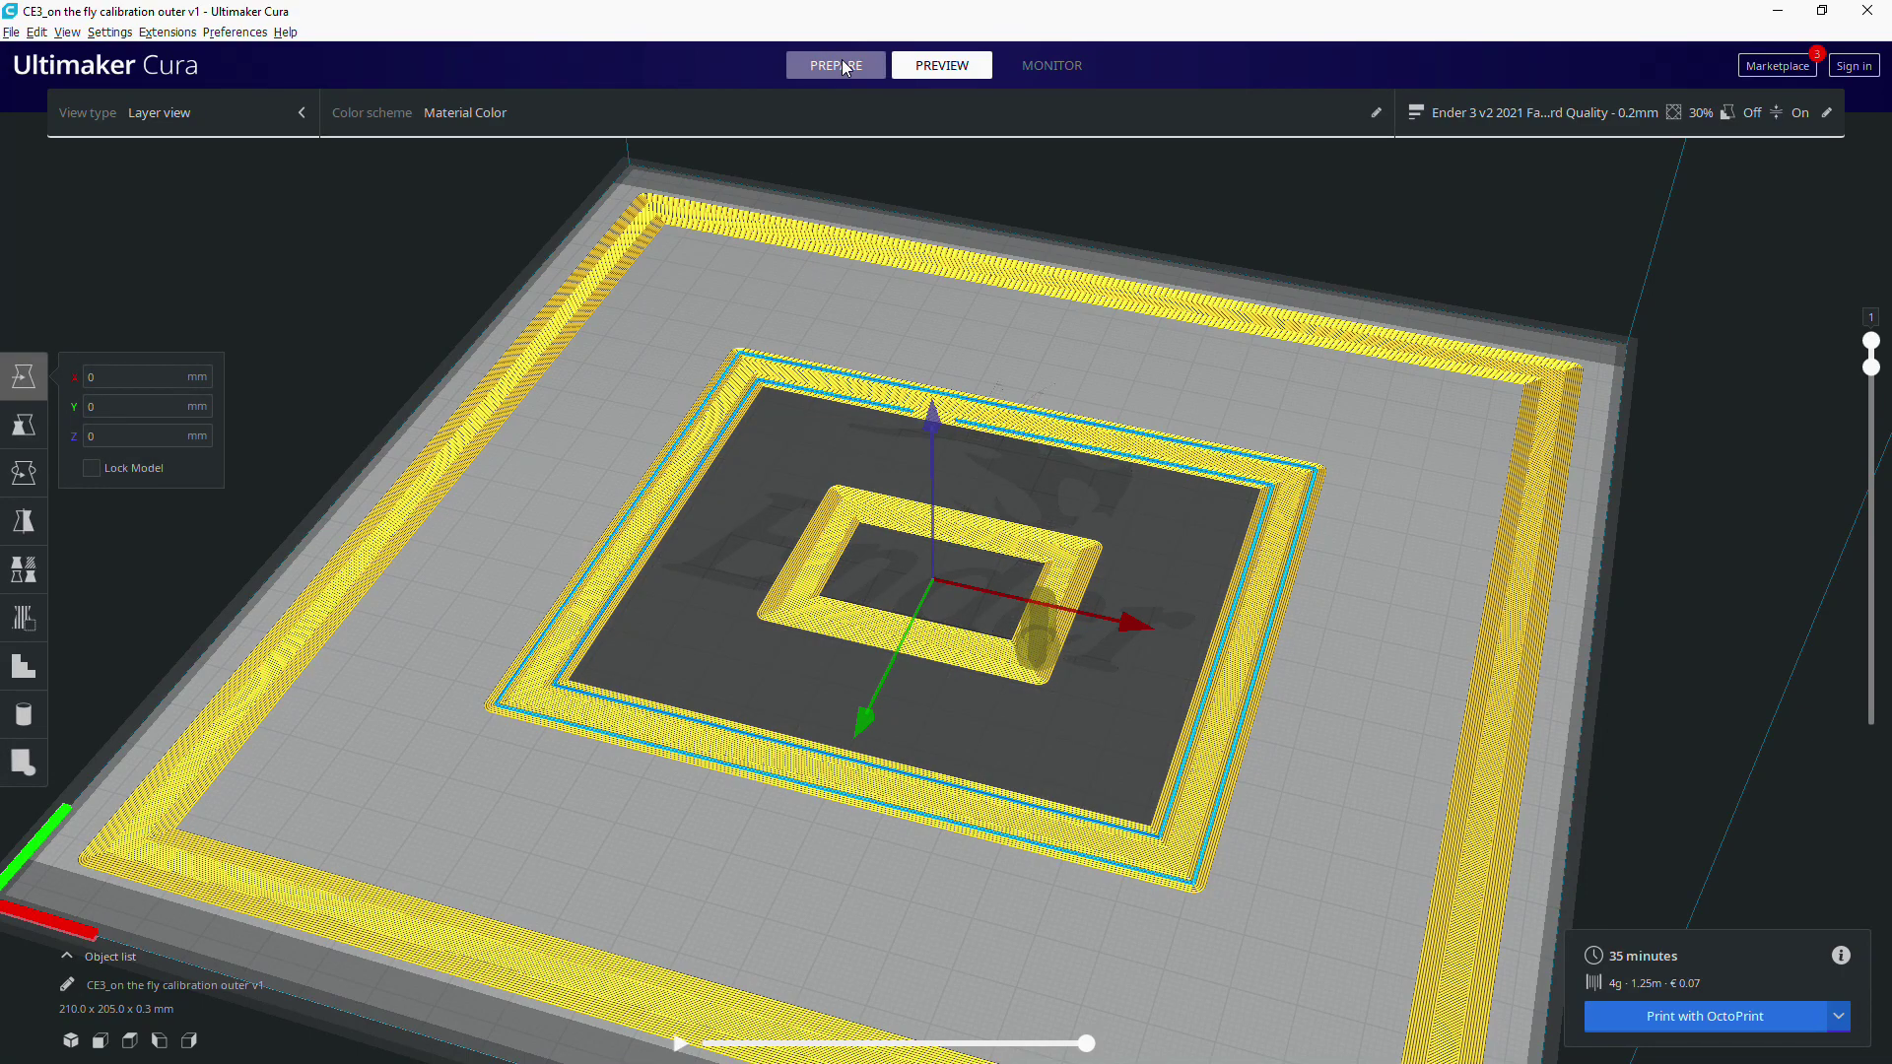
Deselect the calibration model and select one of the calibration squares.
scroll(1261, 653, "down", 3)
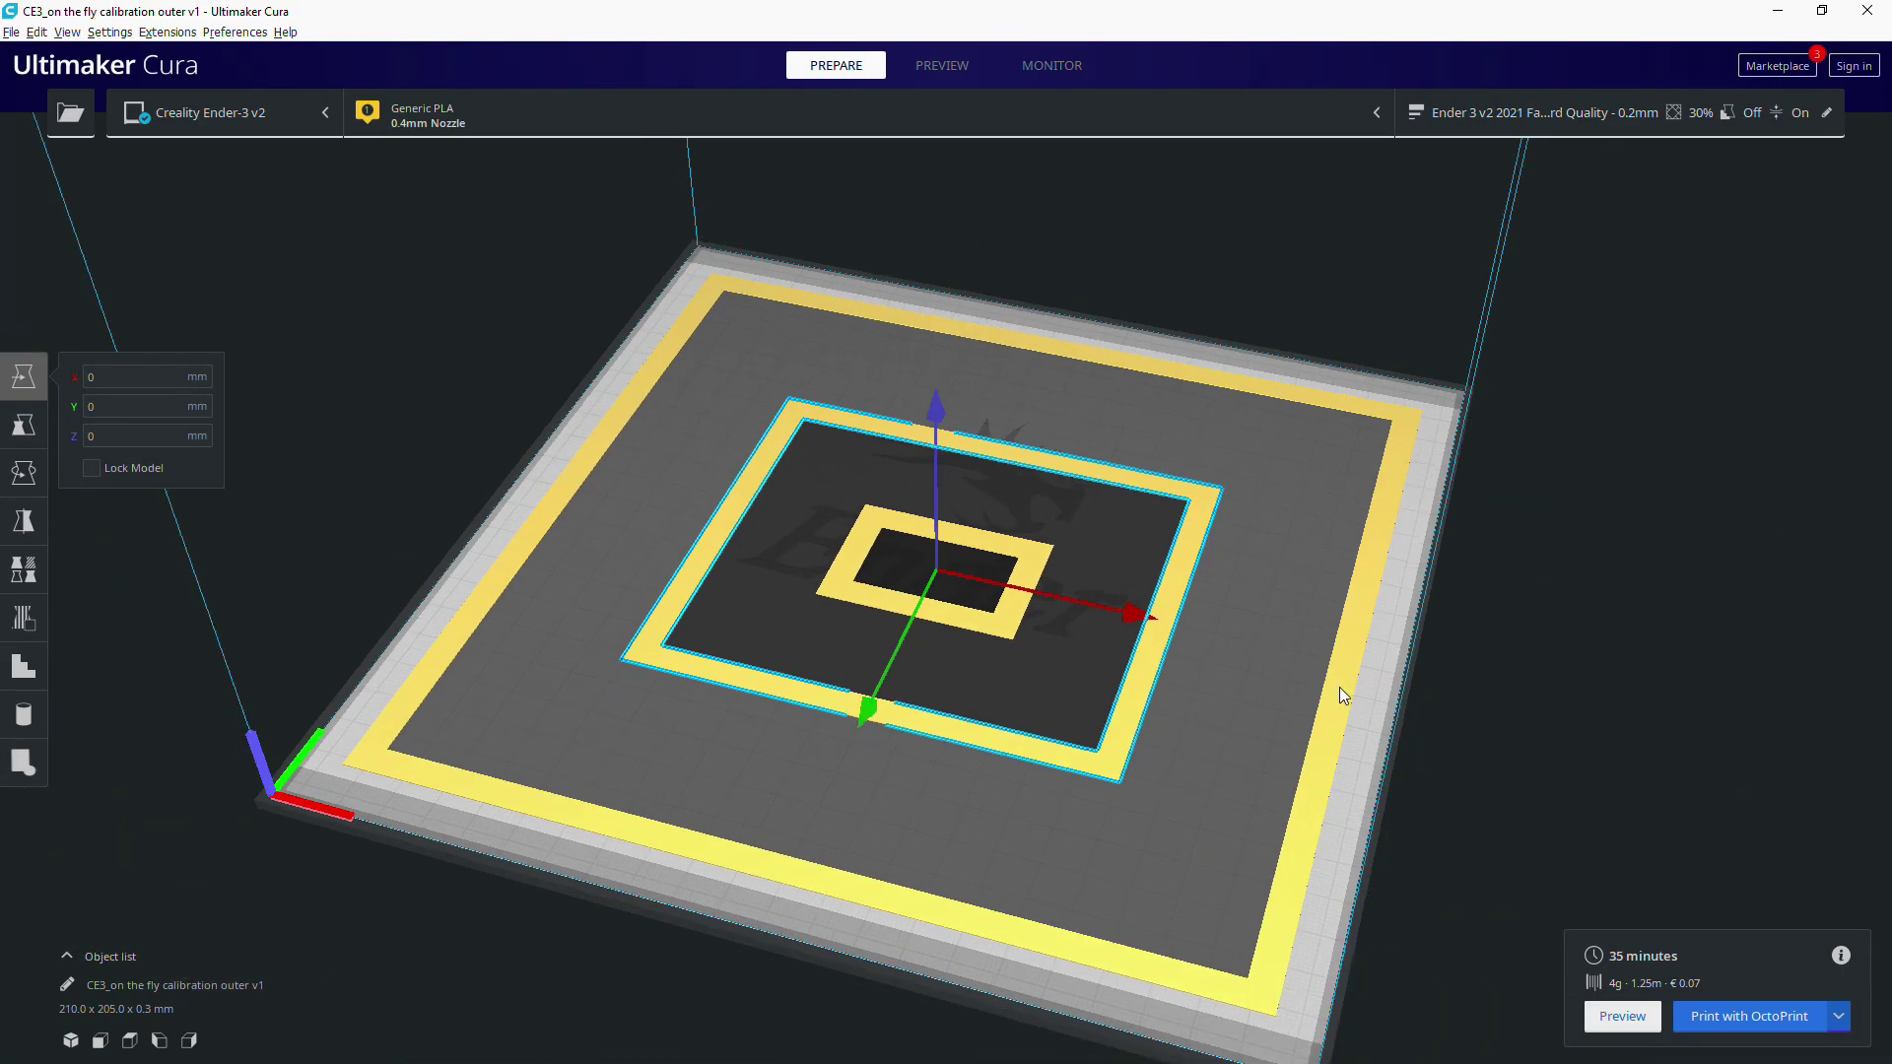
left_click(1133, 652)
left_click(1023, 628)
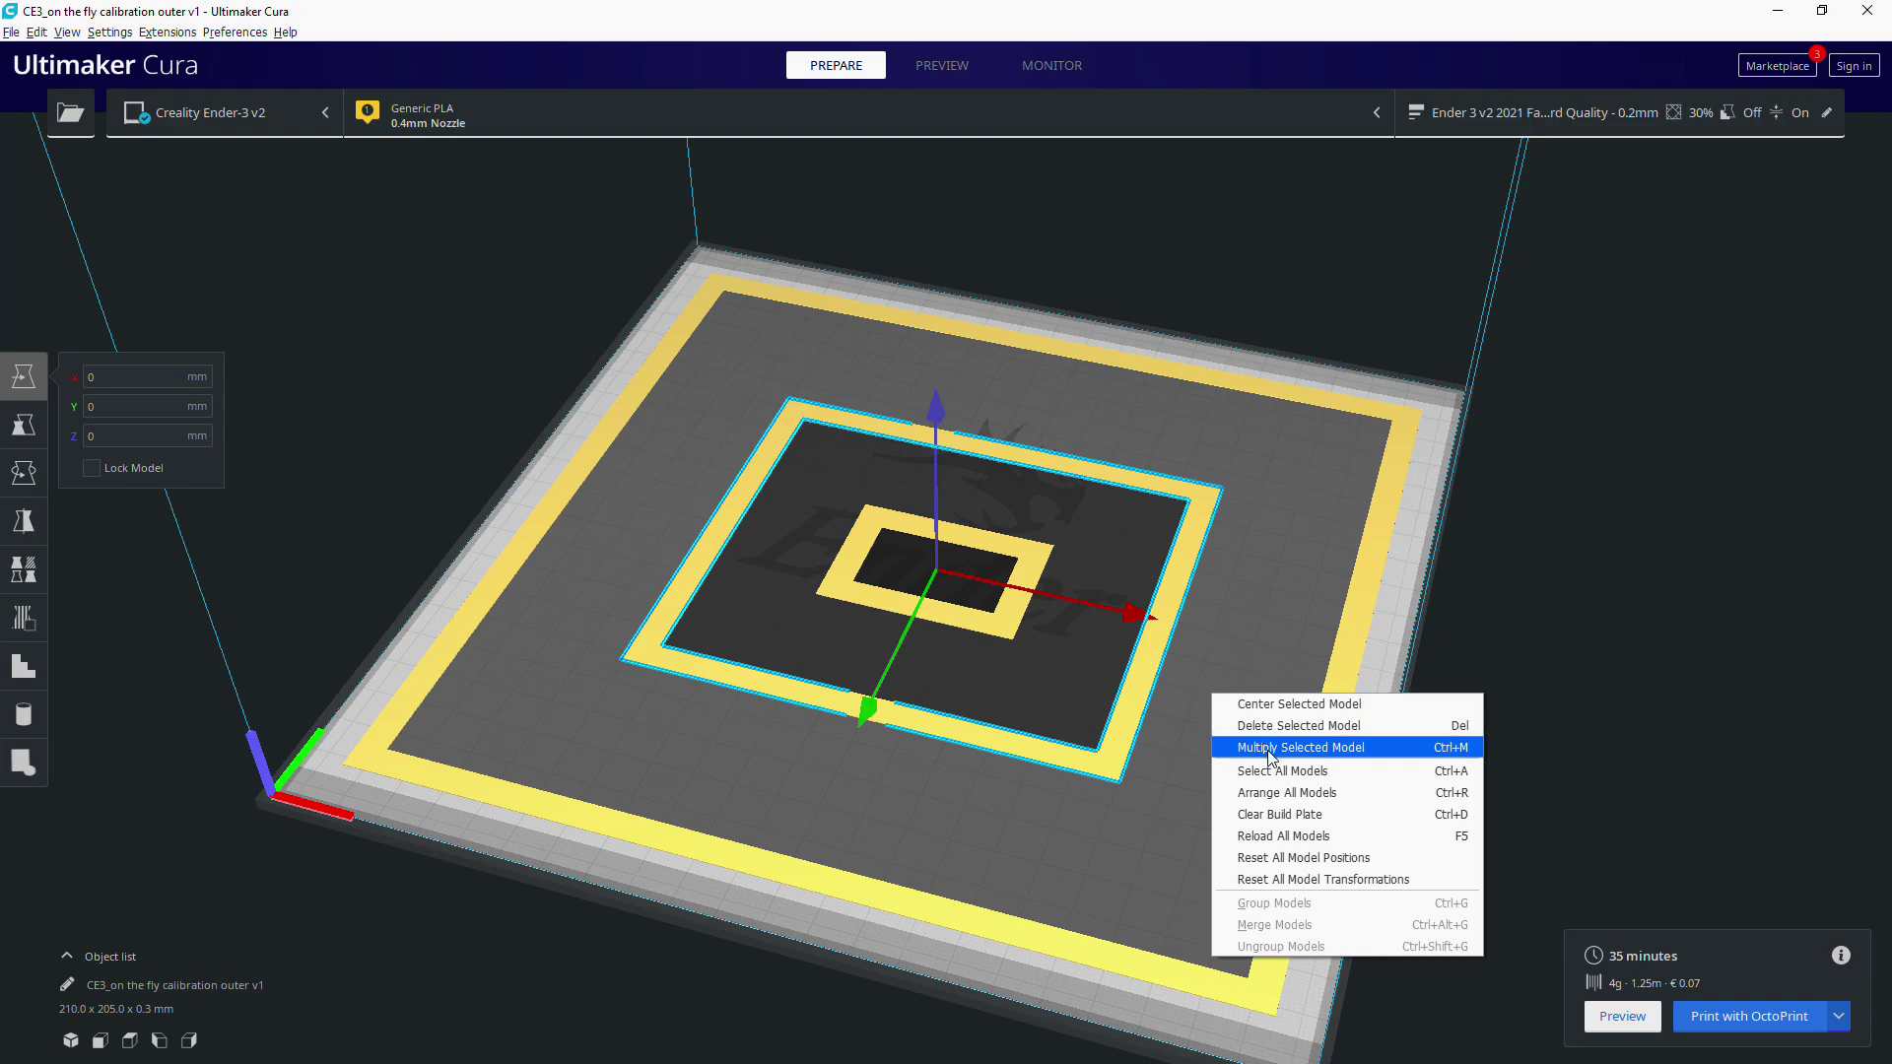
Arrange all models, then recentre the large square that landed off the bed.
left_click(1269, 792)
scroll(1286, 759, "down", 2)
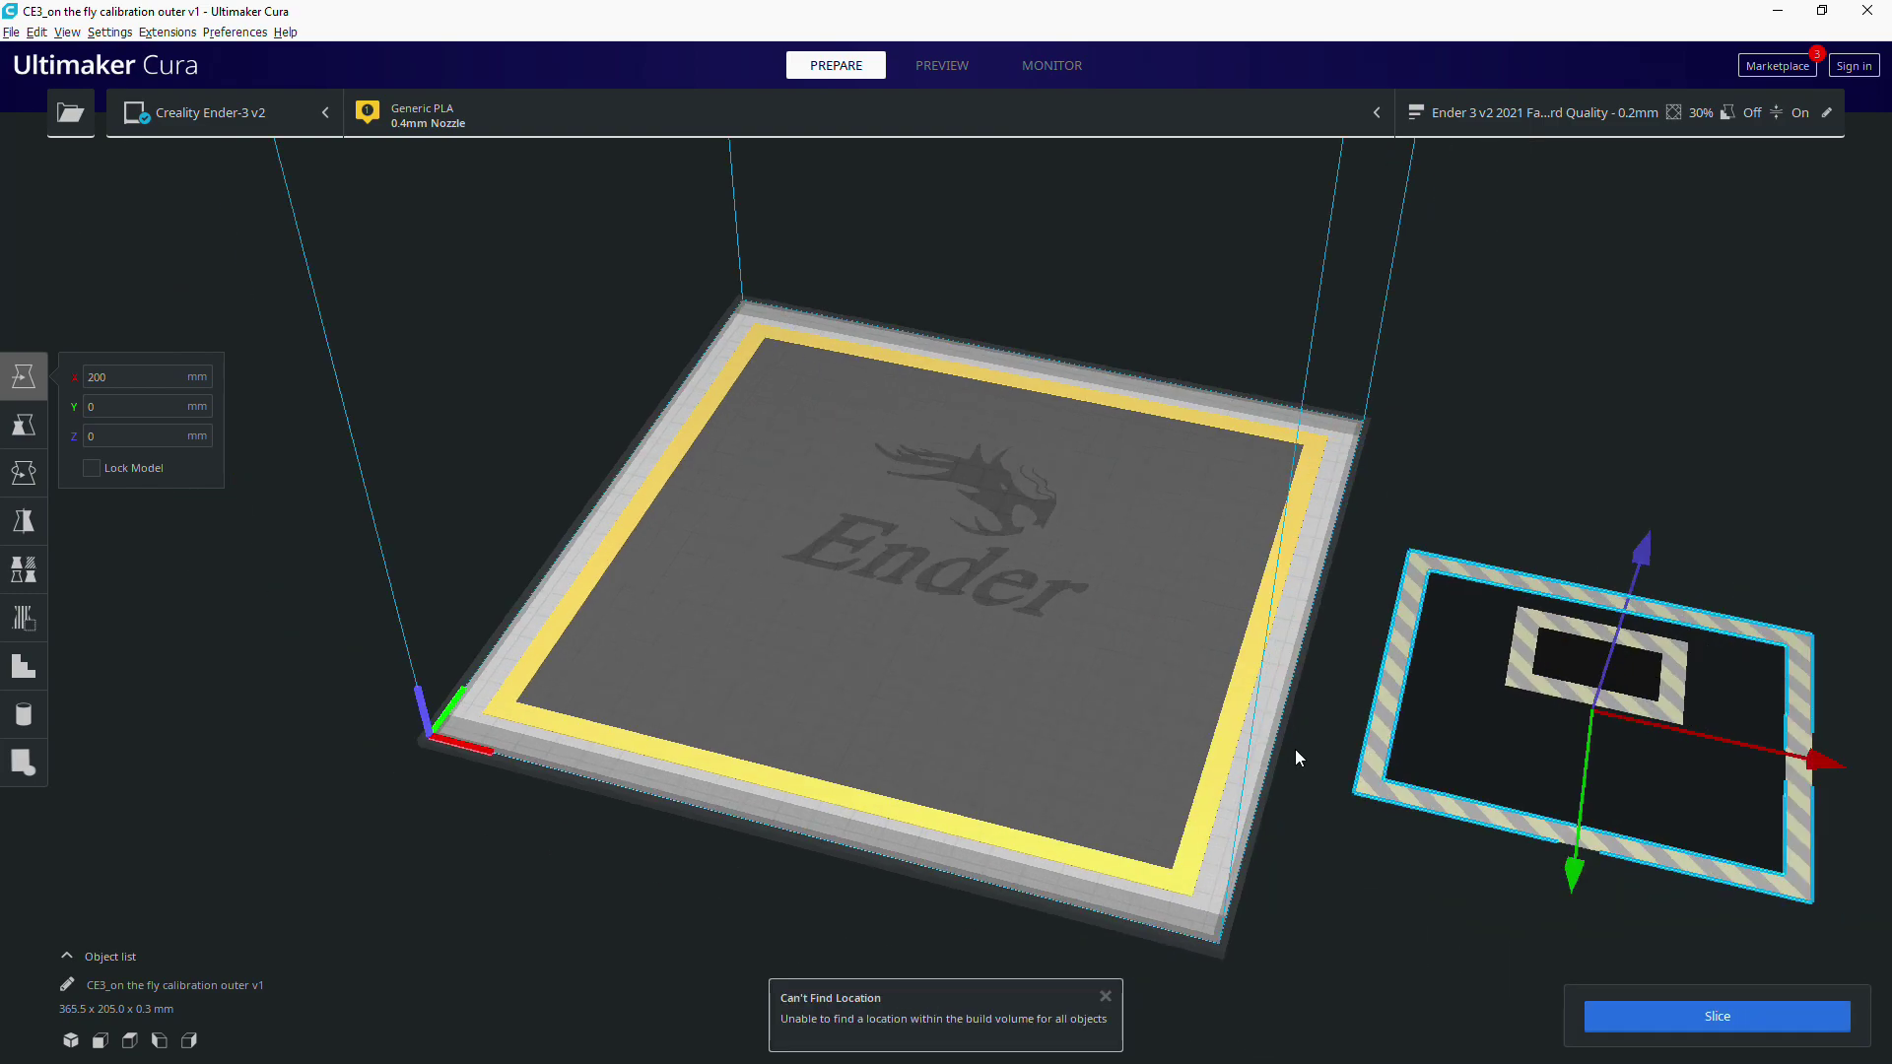
middle_click_drag(1295, 750, 1206, 735)
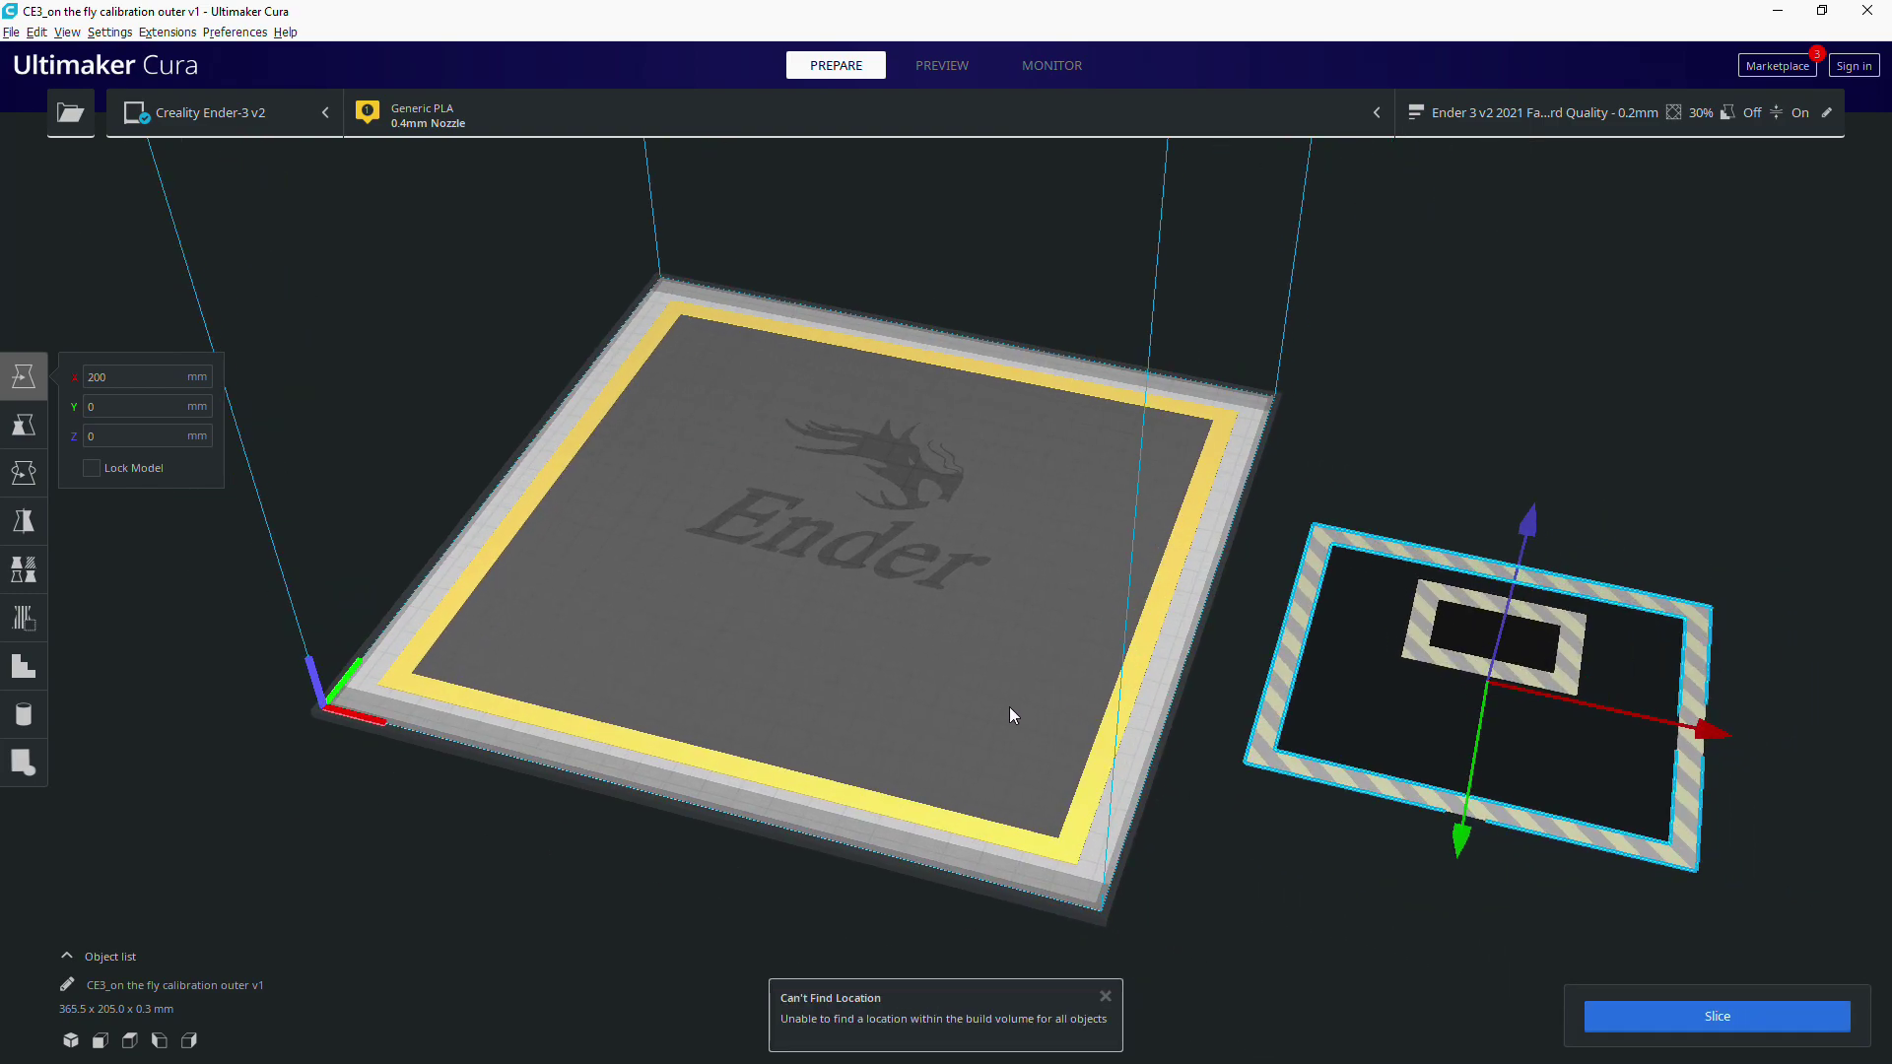
right_click(1434, 654)
left_click(1481, 668)
left_click(1389, 764)
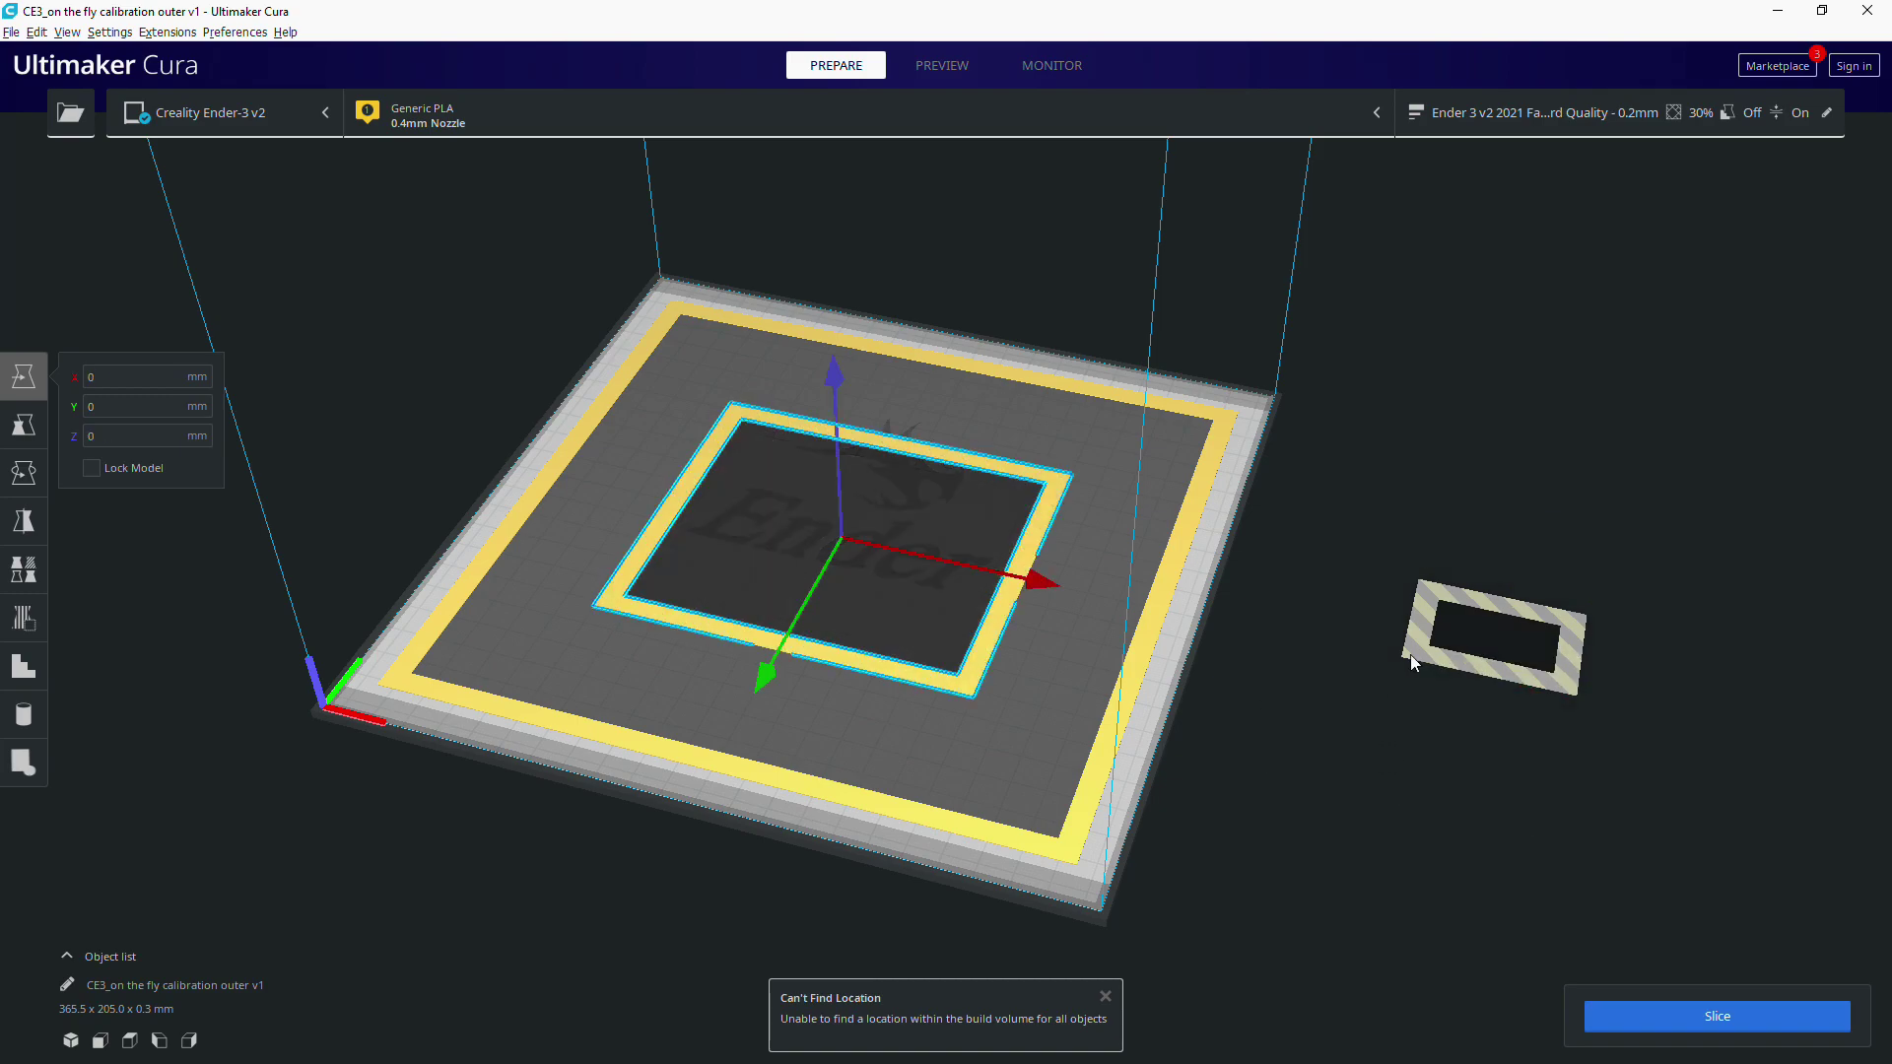
Recentre the small square left off the bed so all templates nest together.
left_click(1444, 668)
right_click(1443, 668)
left_click(1473, 676)
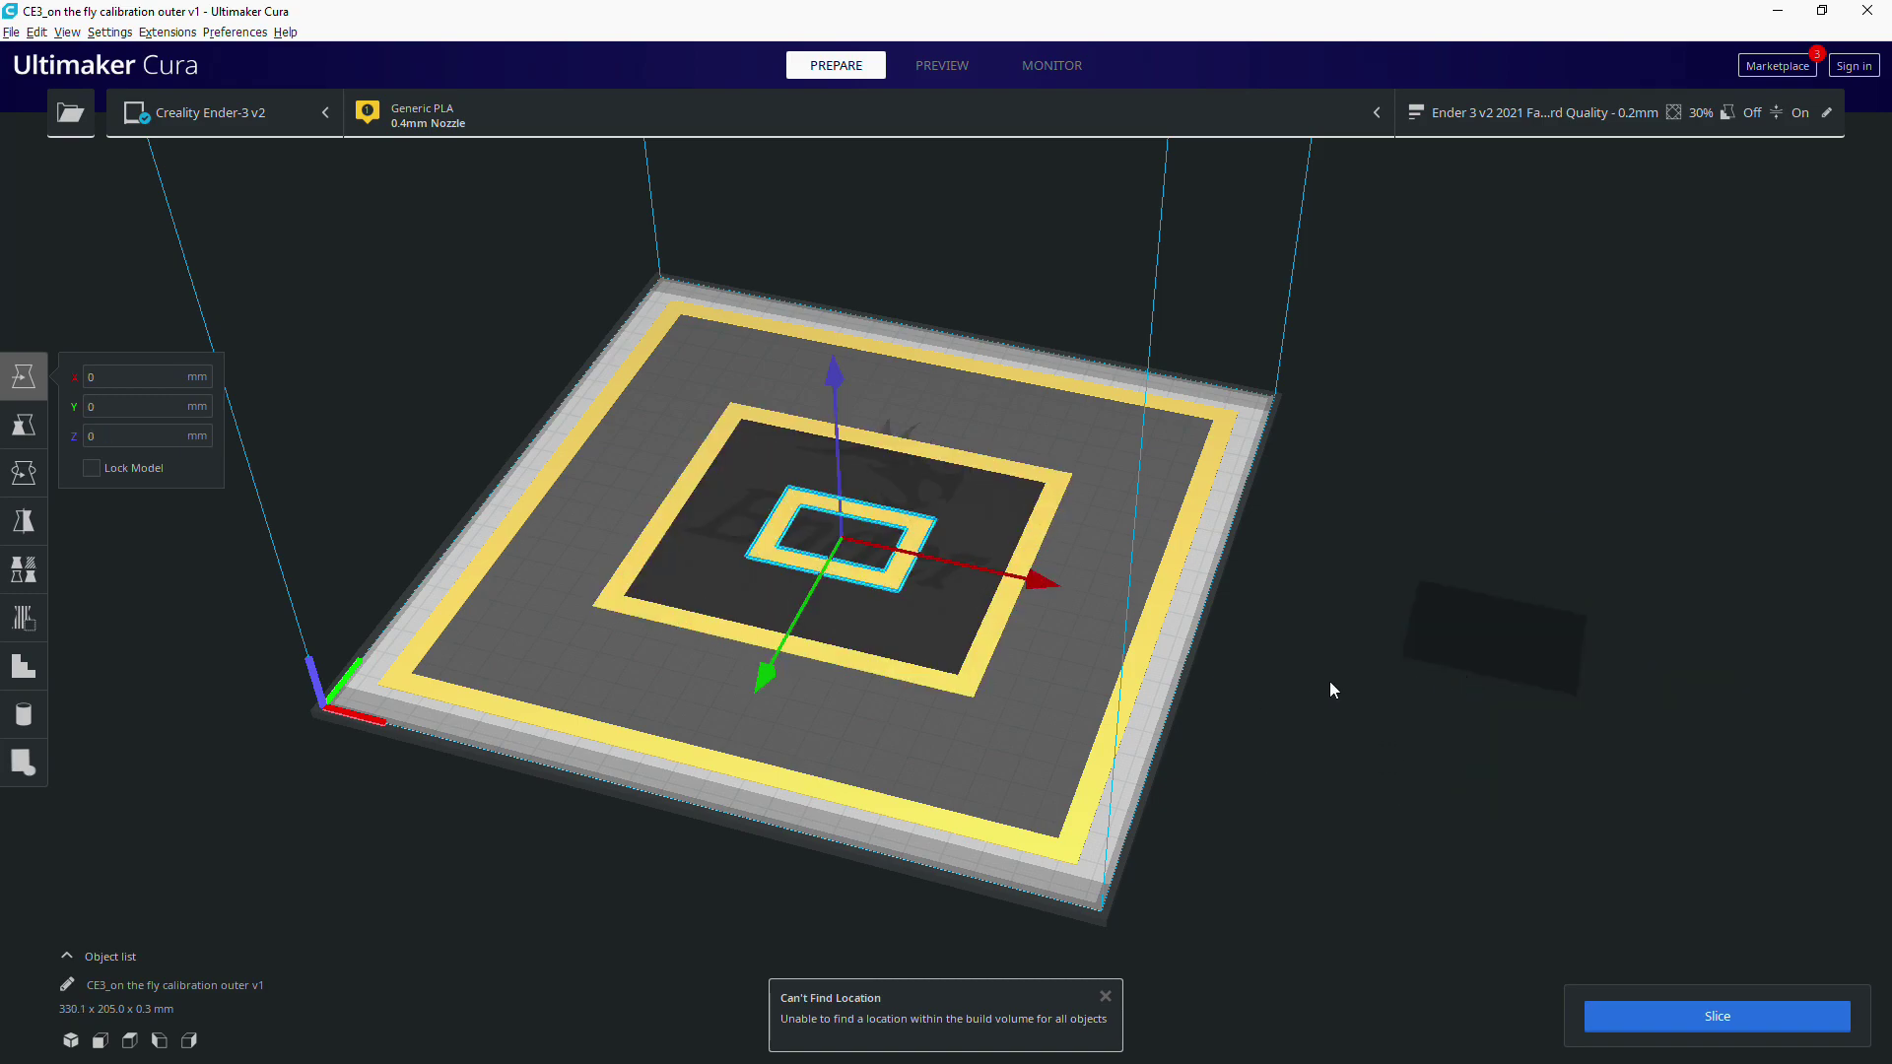
left_click(1064, 682)
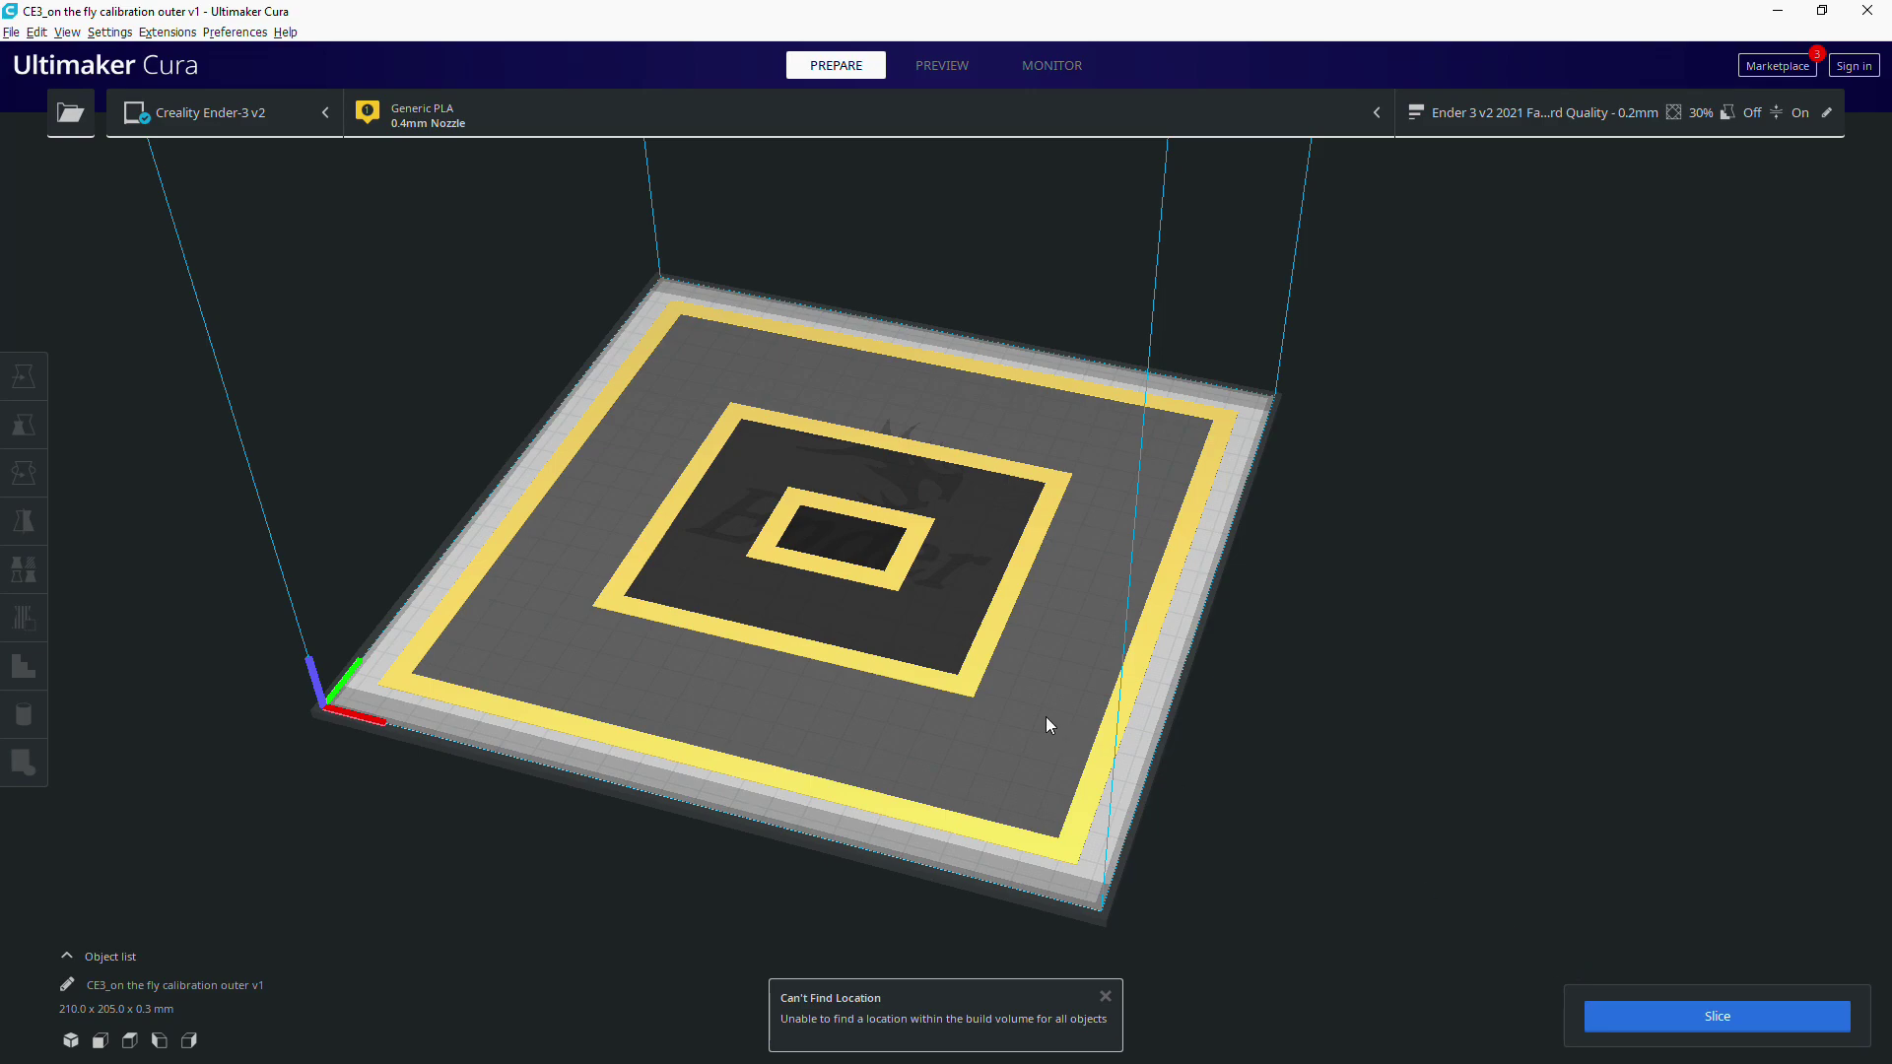
right_click_drag(1048, 726, 1000, 729)
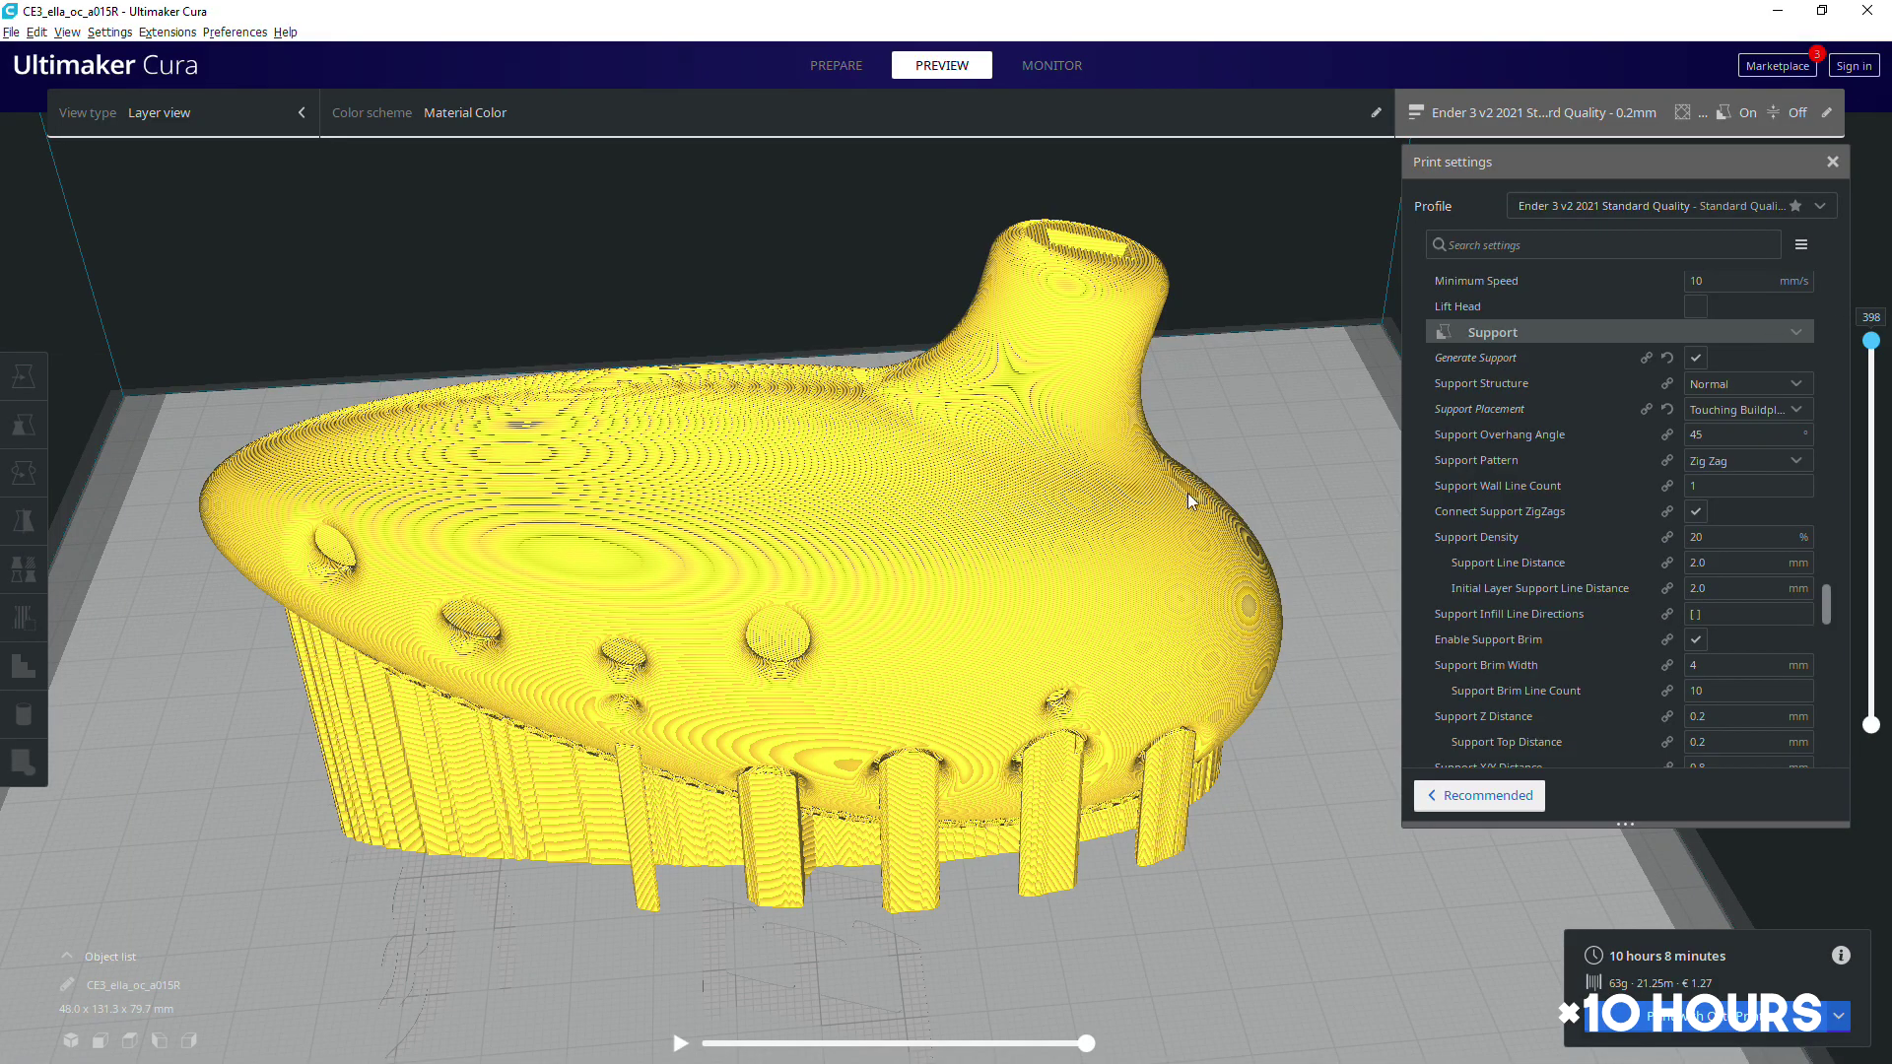
Orbit the 3D view around the sliced ocarina in Cura's Preview.
right_click_drag(1186, 493, 1308, 460)
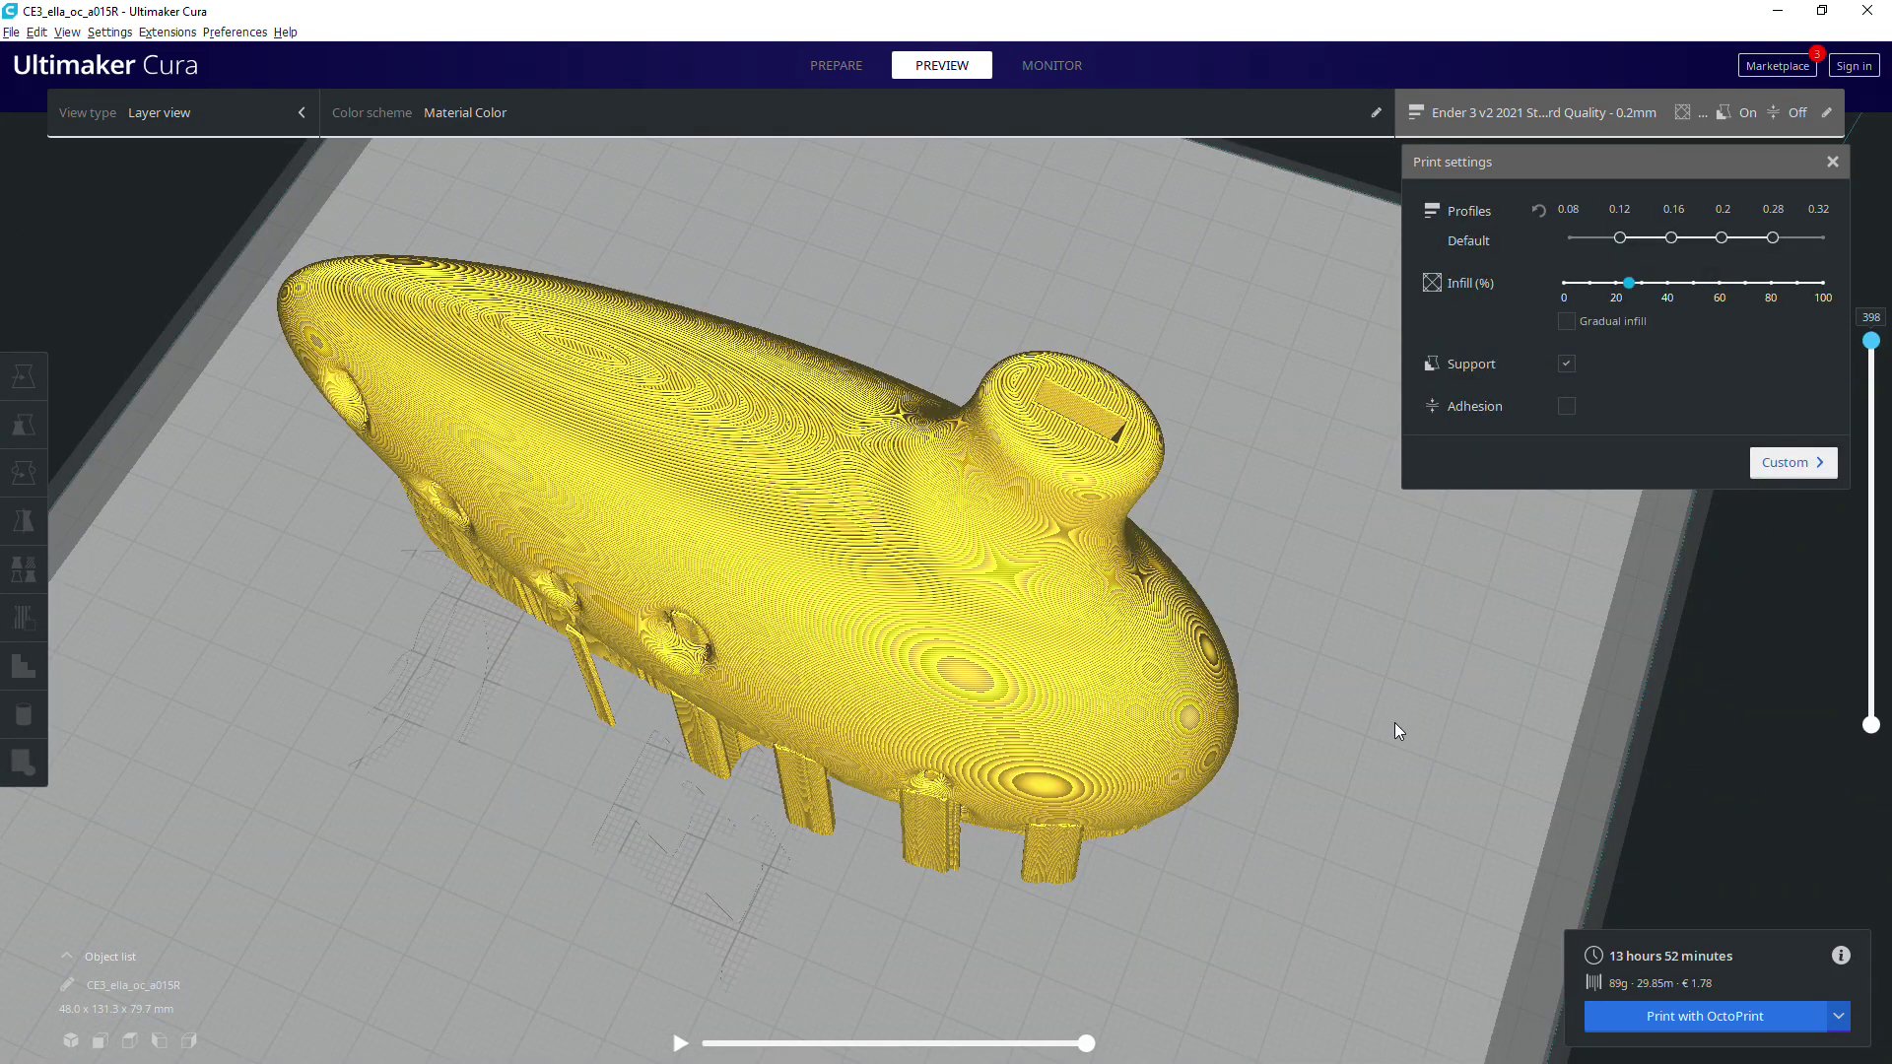
Set the ocarina's Support Placement to Touching Buildplate and re-slice it.
right_click_drag(1394, 724, 1806, 424)
left_click_drag(1871, 343, 1885, 613)
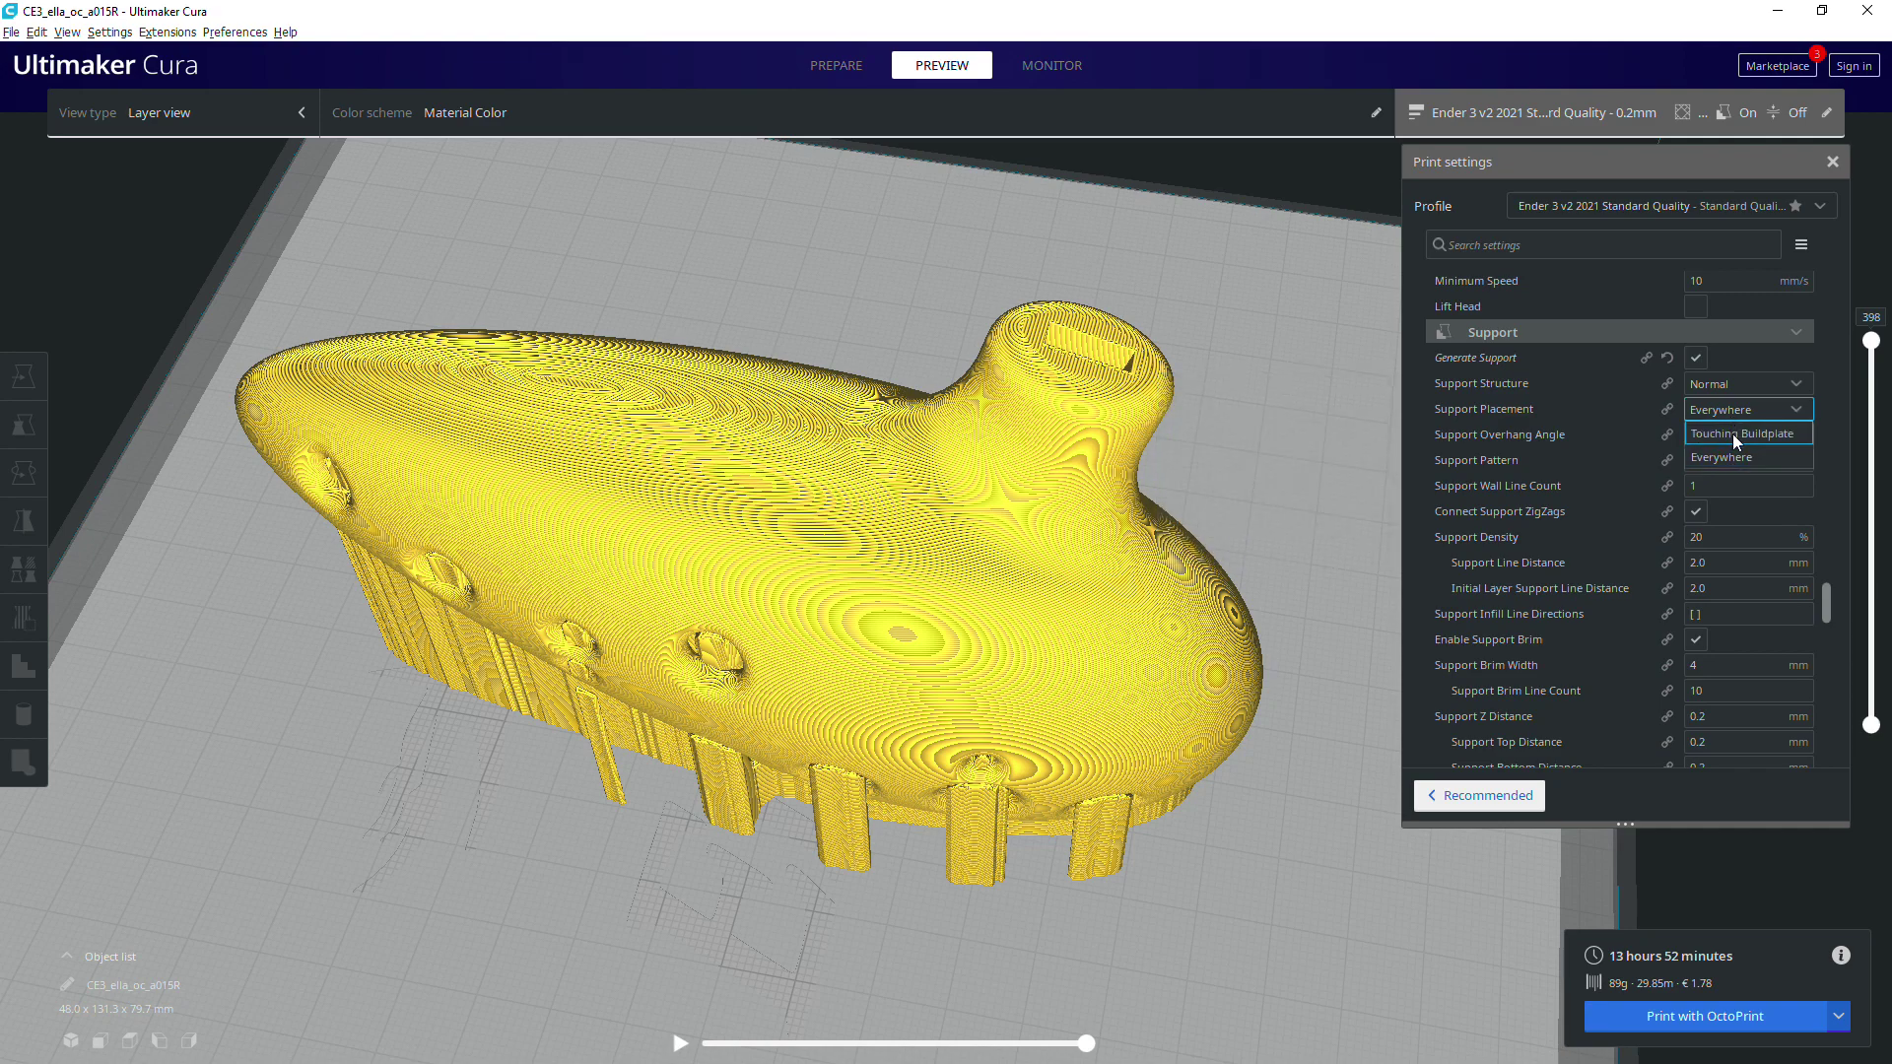
left_click(1733, 434)
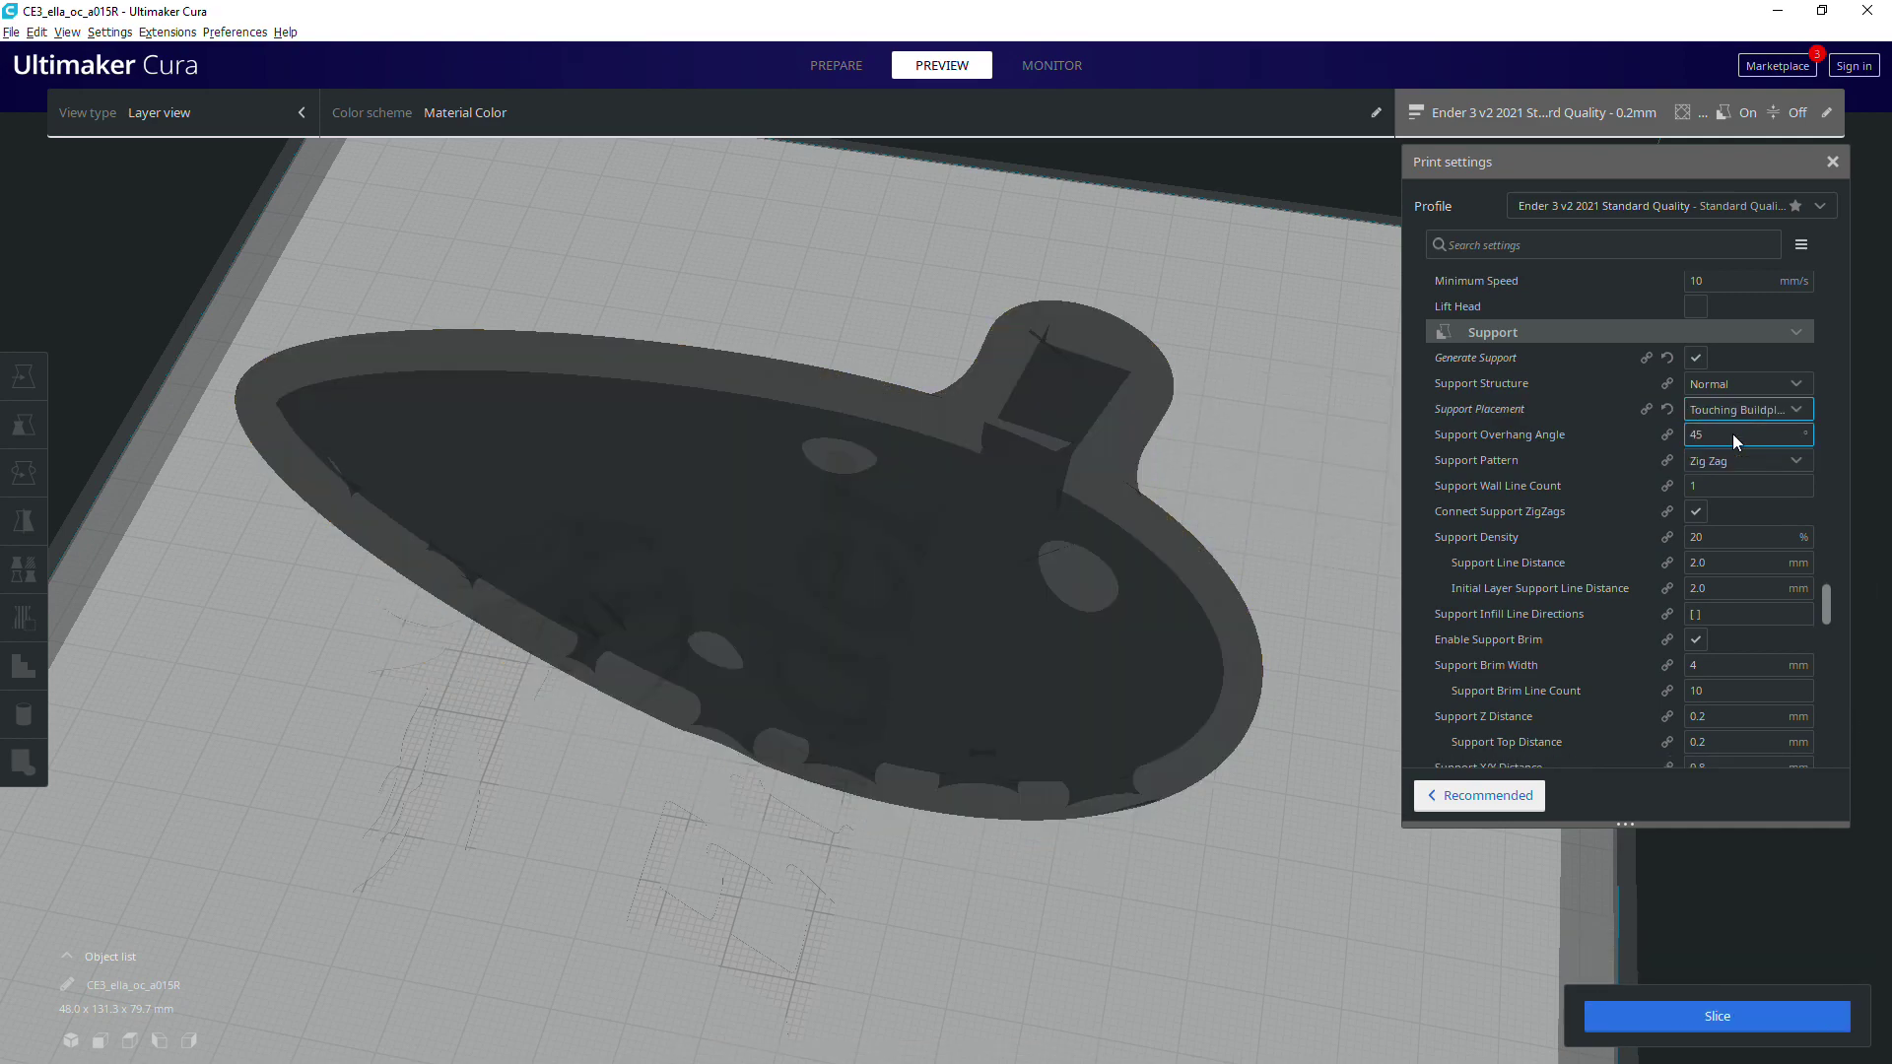
left_click(1680, 1011)
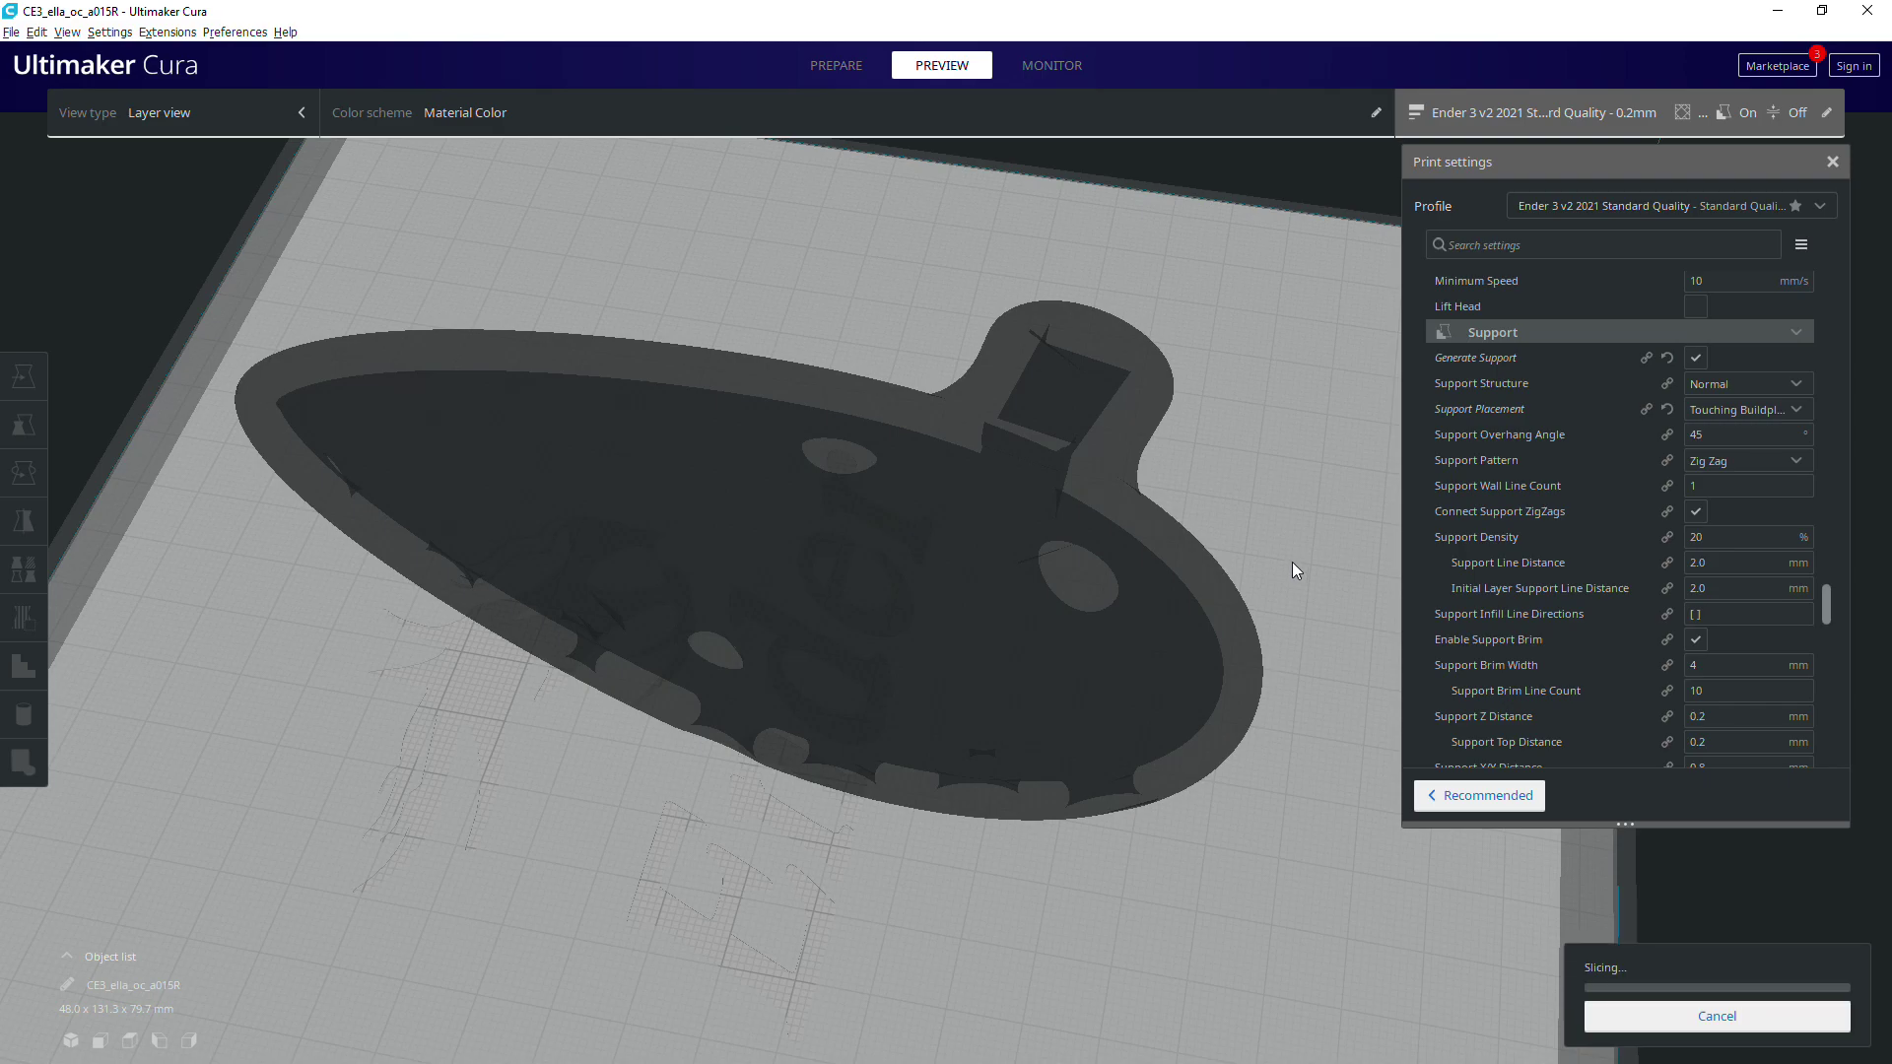